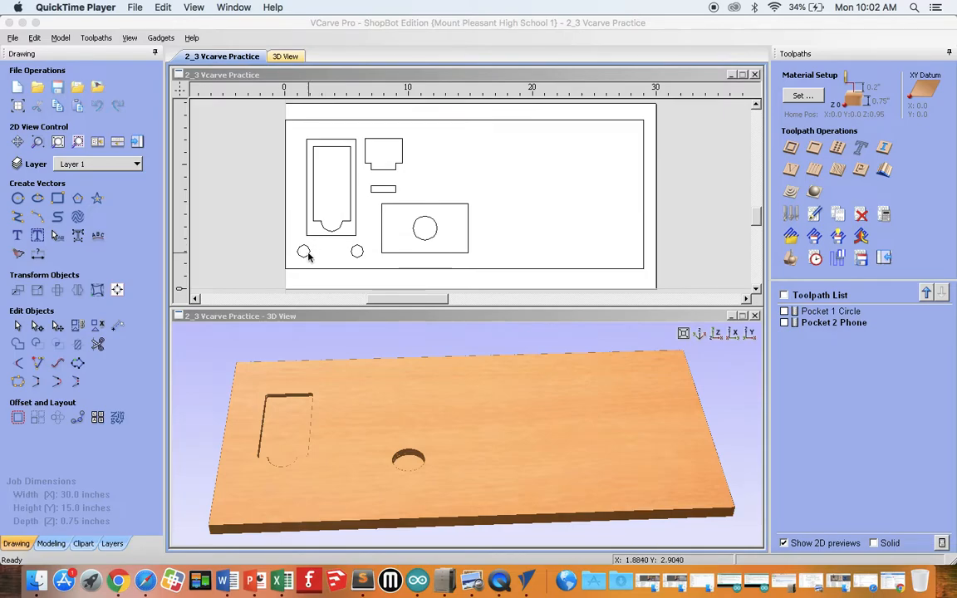
Start a 2D Profile toolpath for the left small circle, the outer phone rectangle, the notched rectangle and the large rectangle.
click(305, 252)
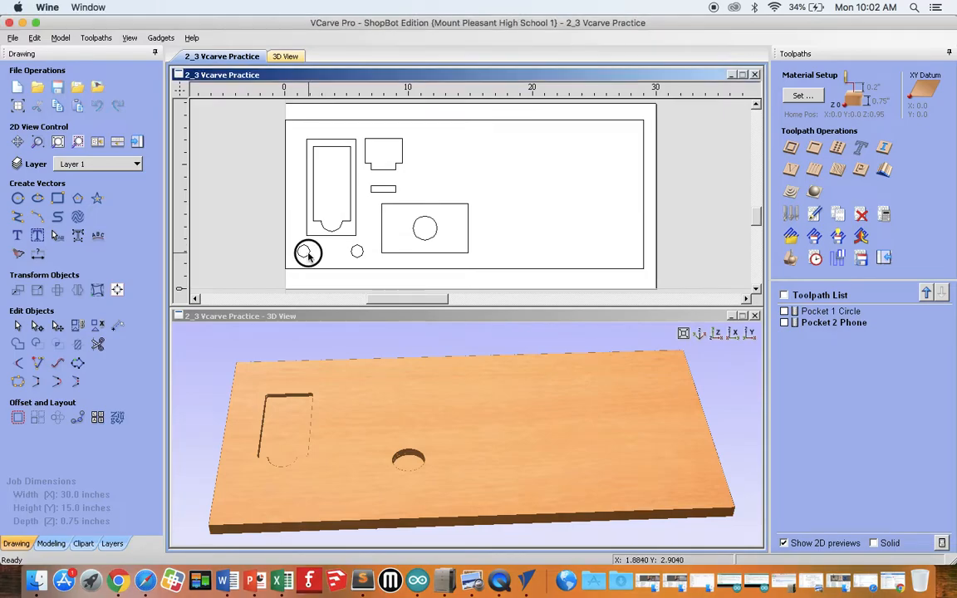
shift+click(354, 228)
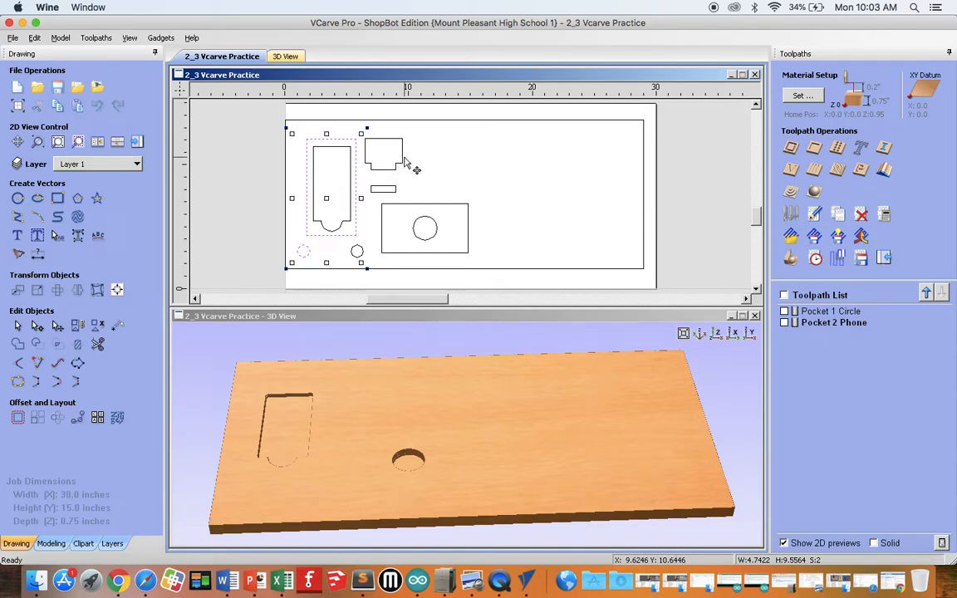
shift+click(403, 162)
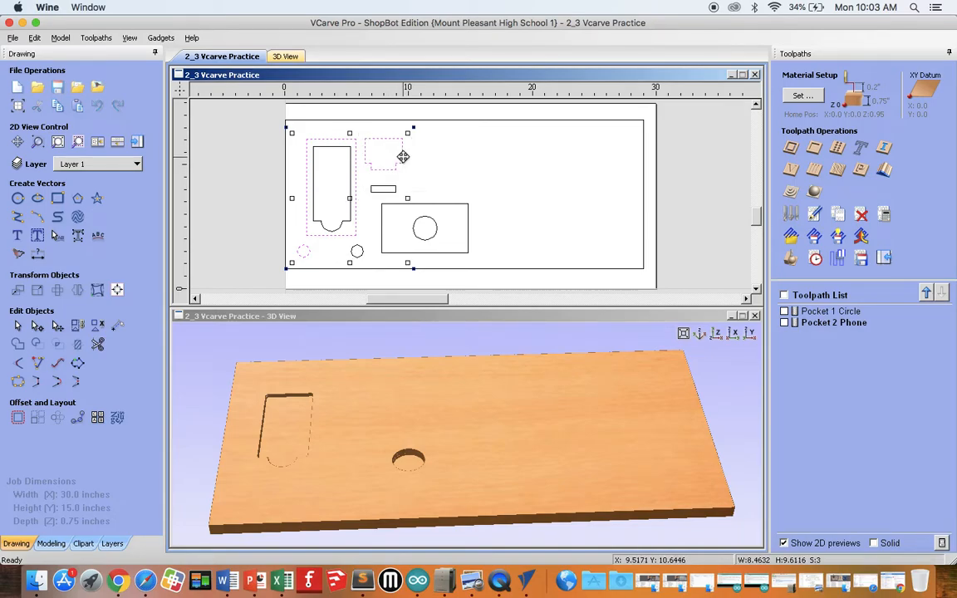
shift+click(452, 203)
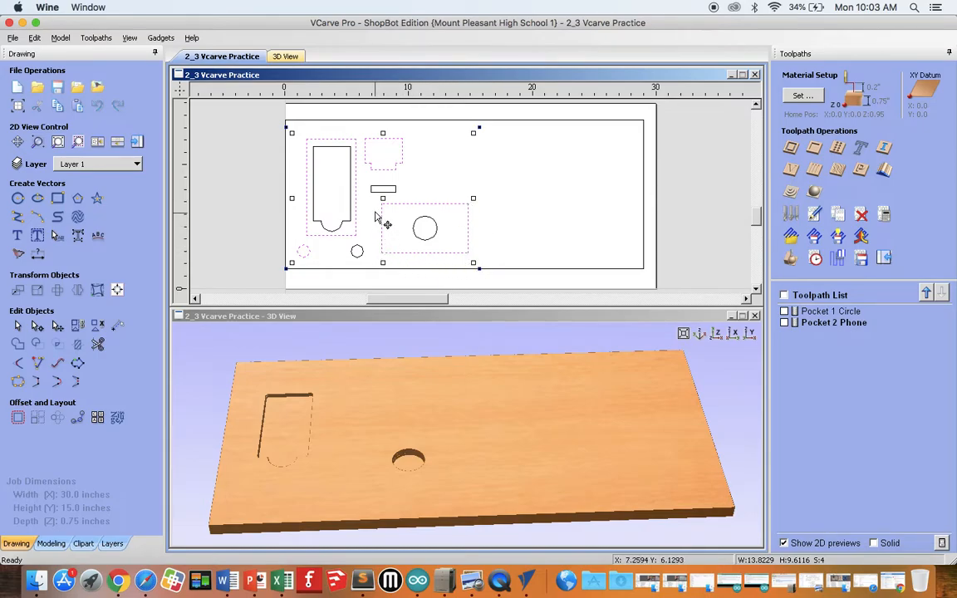
click(790, 149)
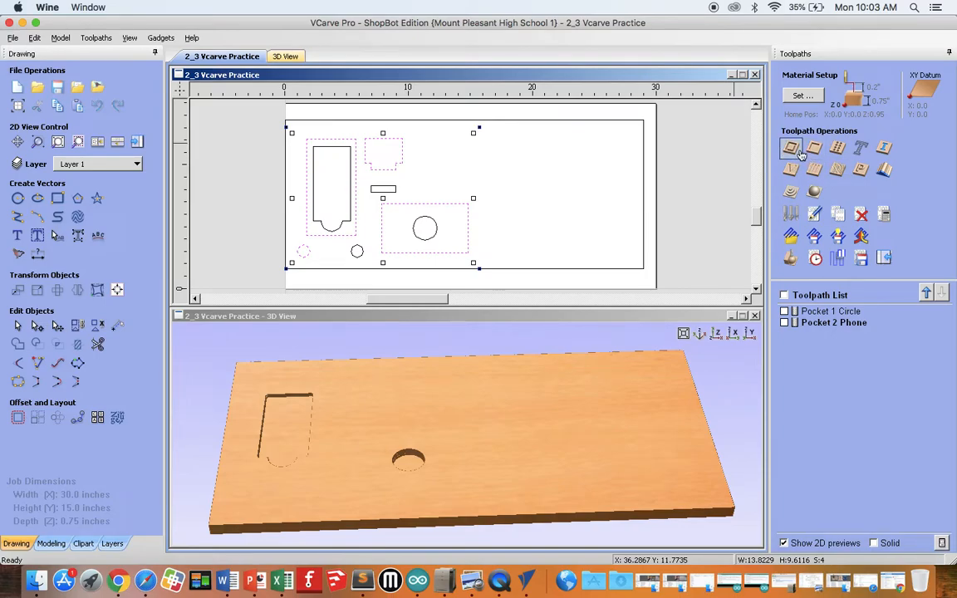
click(794, 152)
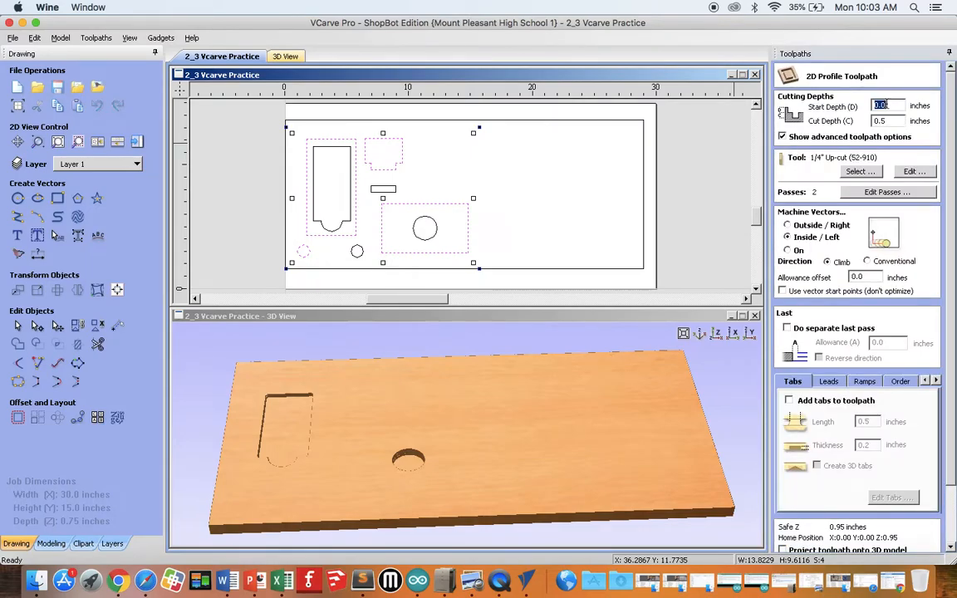
Set the profile's cut depth to .75 inches and choose the SB Starter Set wood tool 1/4" Up-cut (52-910).
click(891, 120)
drag(893, 122, 870, 120)
click(857, 171)
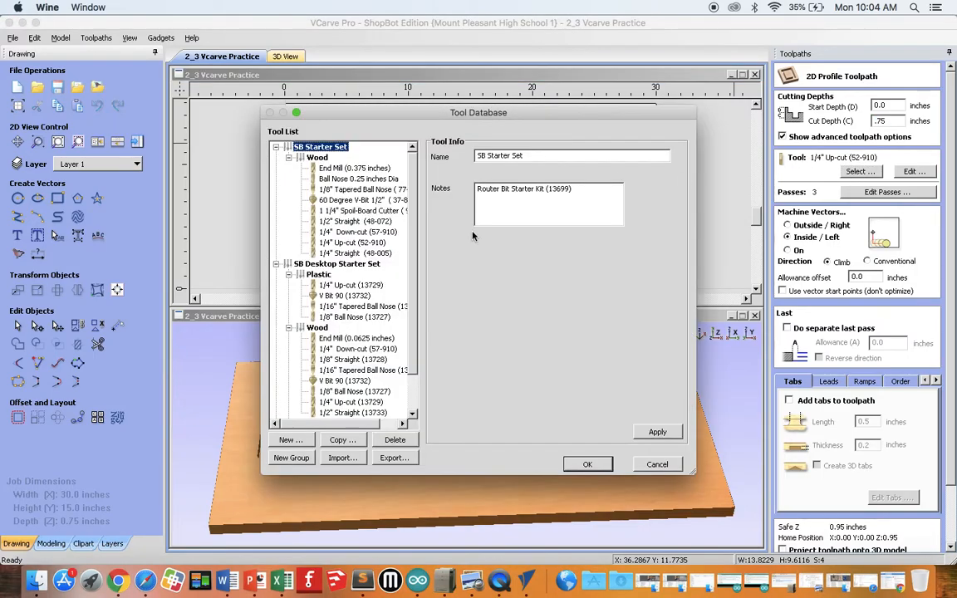
click(352, 241)
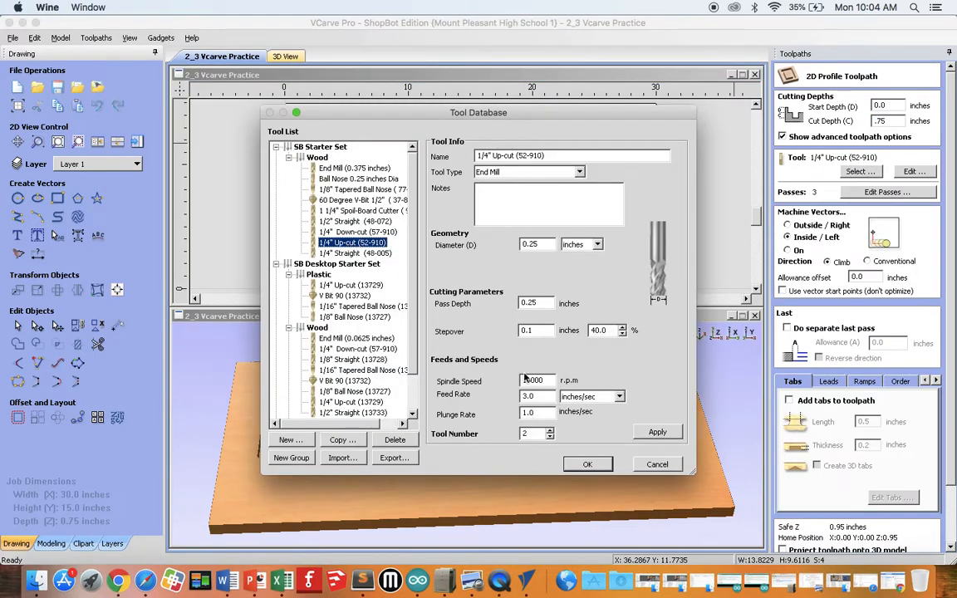
click(588, 464)
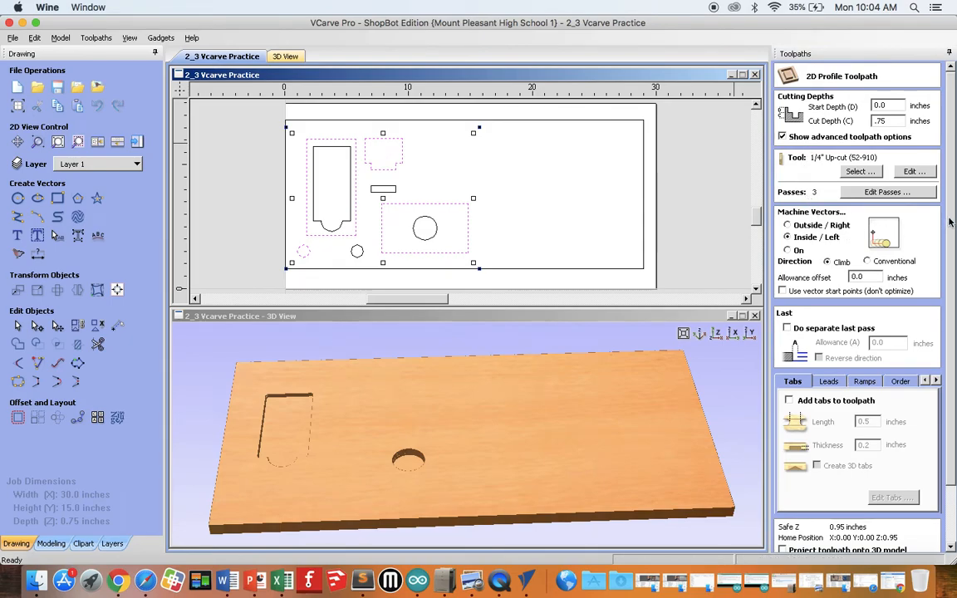
Machine the profile on the outside of the vectors and enable tabs 0.5 inches long and 0.2 inches thick.
drag(952, 214, 951, 231)
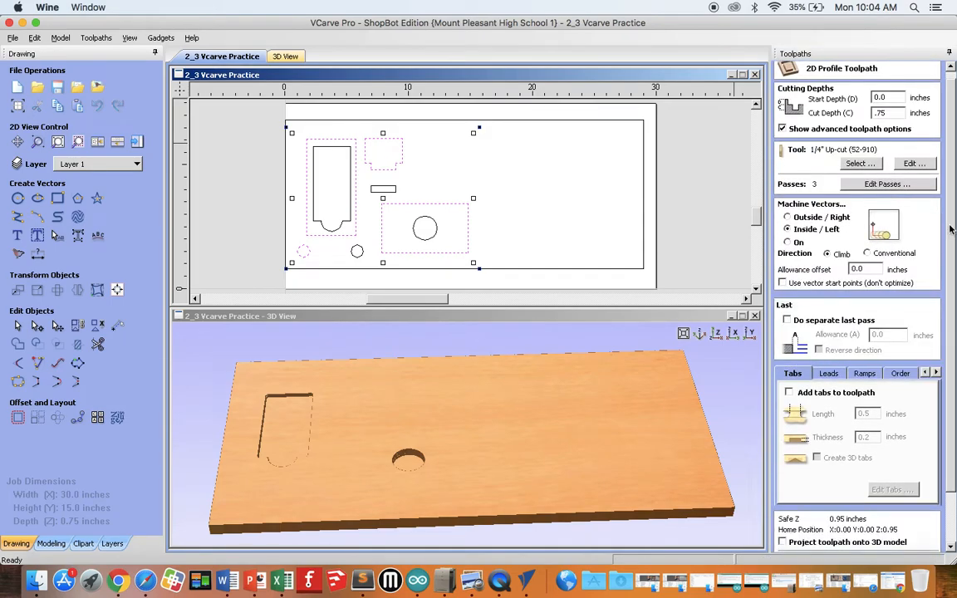
click(789, 218)
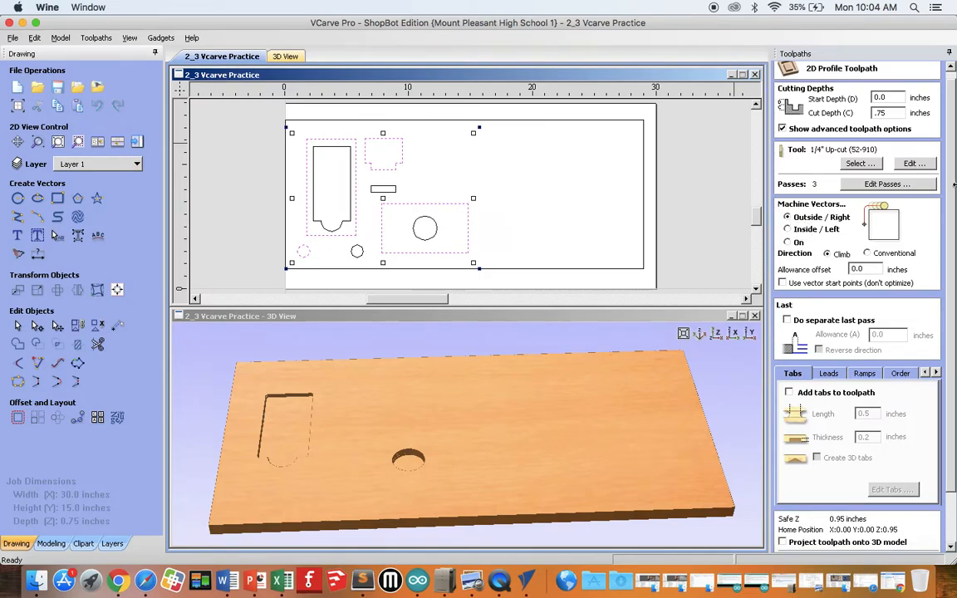
drag(953, 185, 950, 256)
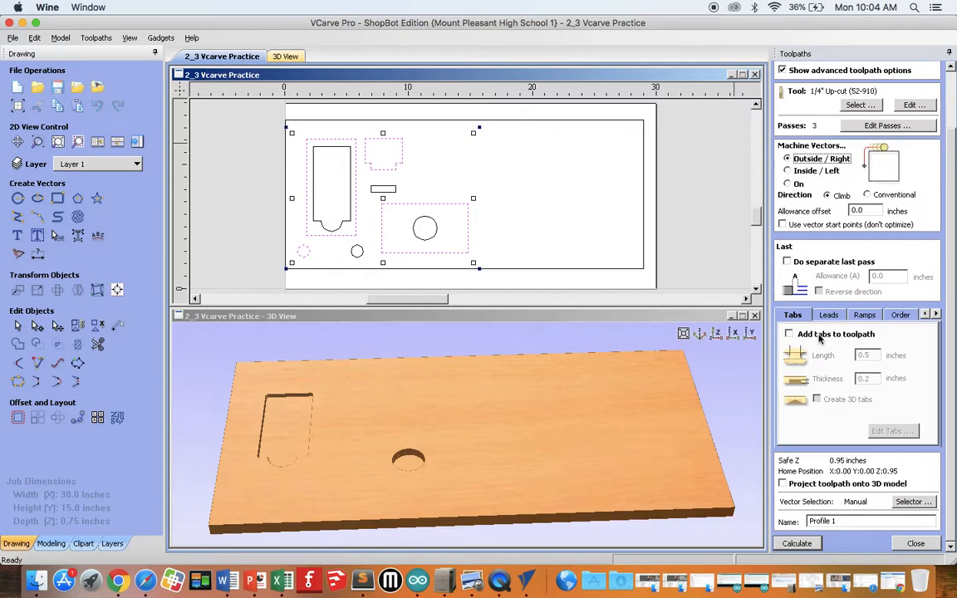
click(788, 334)
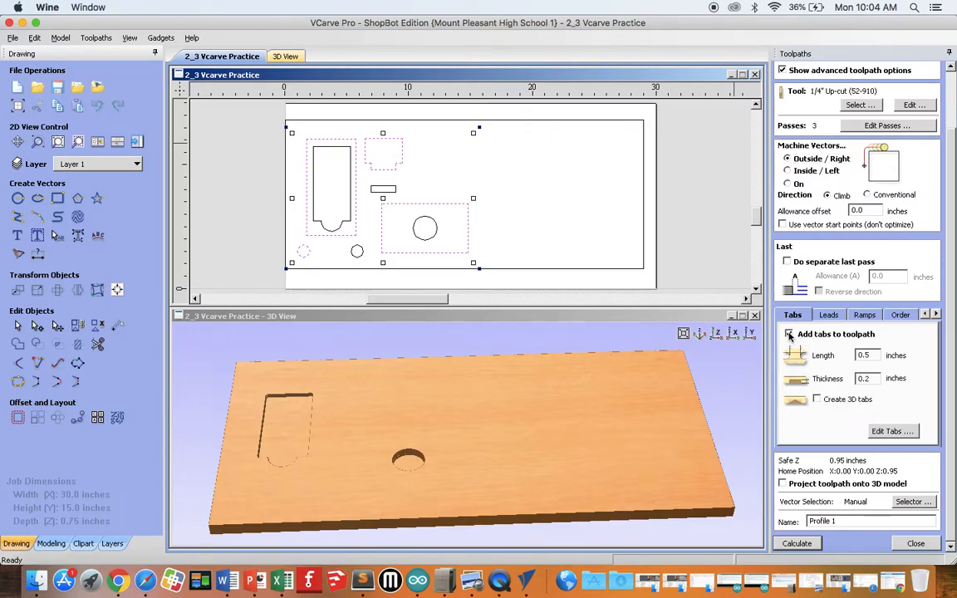
click(875, 353)
click(872, 378)
click(872, 354)
click(873, 378)
Place one tab near the middle of each side of the large rectangle around the circle.
click(899, 433)
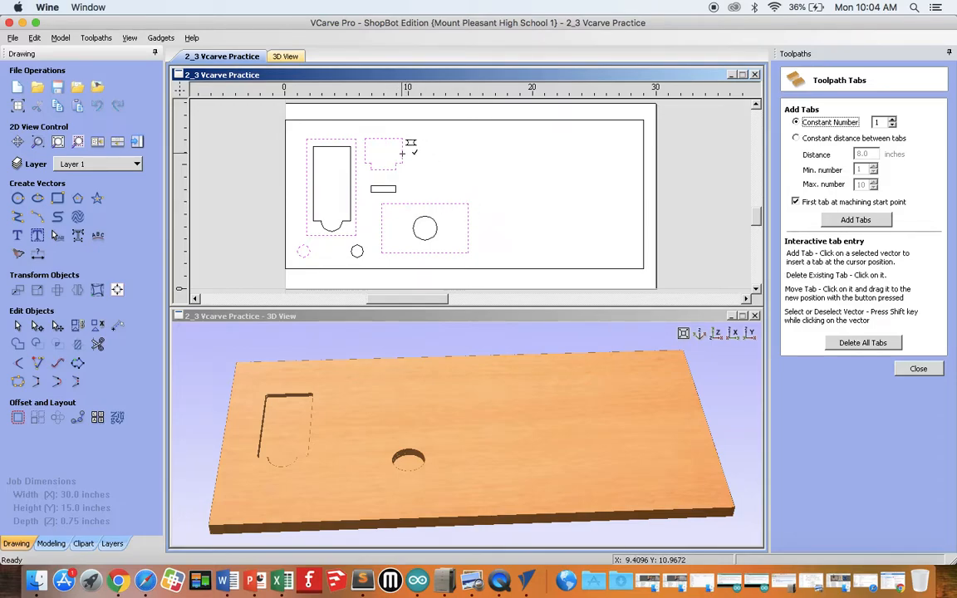
click(425, 202)
click(426, 252)
click(382, 228)
Place one tab on each side of the outer rectangle surrounding the phone pocket.
click(308, 203)
click(308, 184)
click(329, 138)
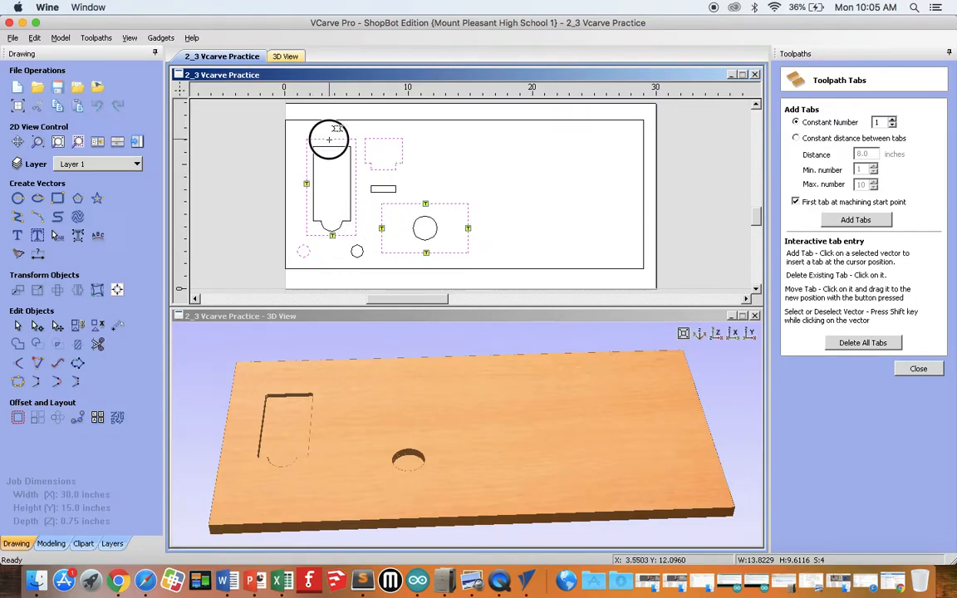
click(356, 178)
Place four tabs around the notched rectangle, one on each side, and finish editing the tabs.
click(382, 139)
click(402, 149)
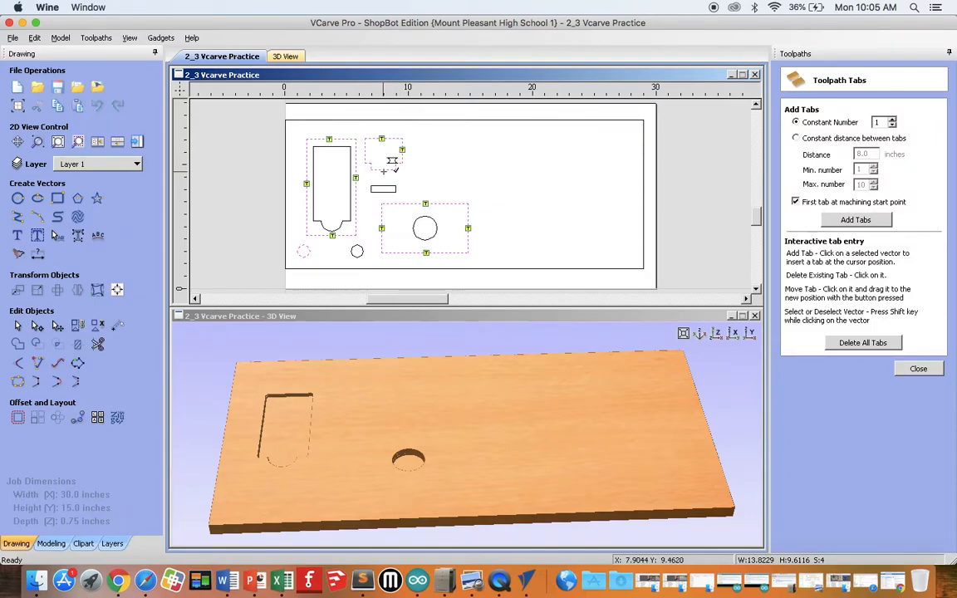
click(365, 151)
click(383, 169)
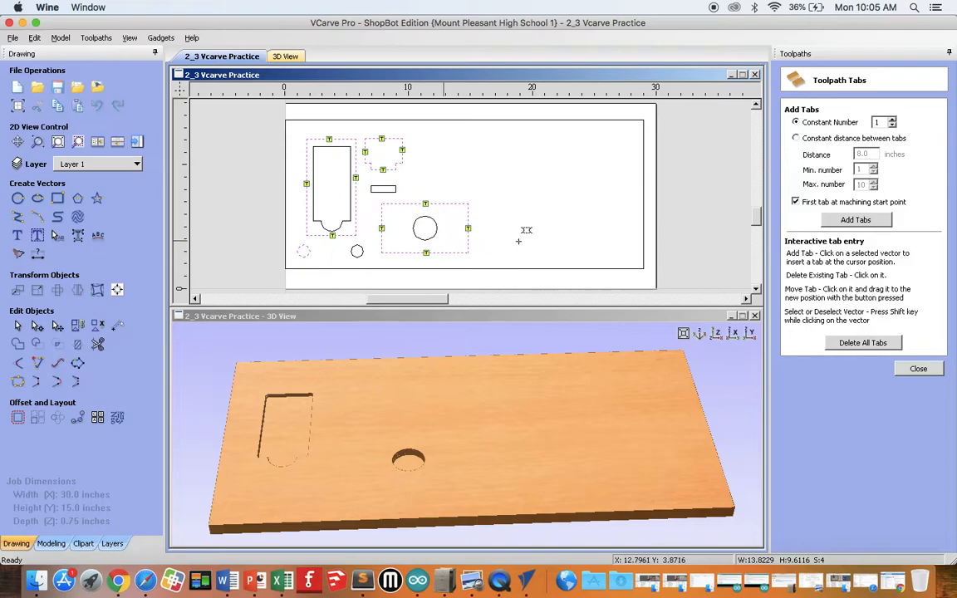
click(919, 369)
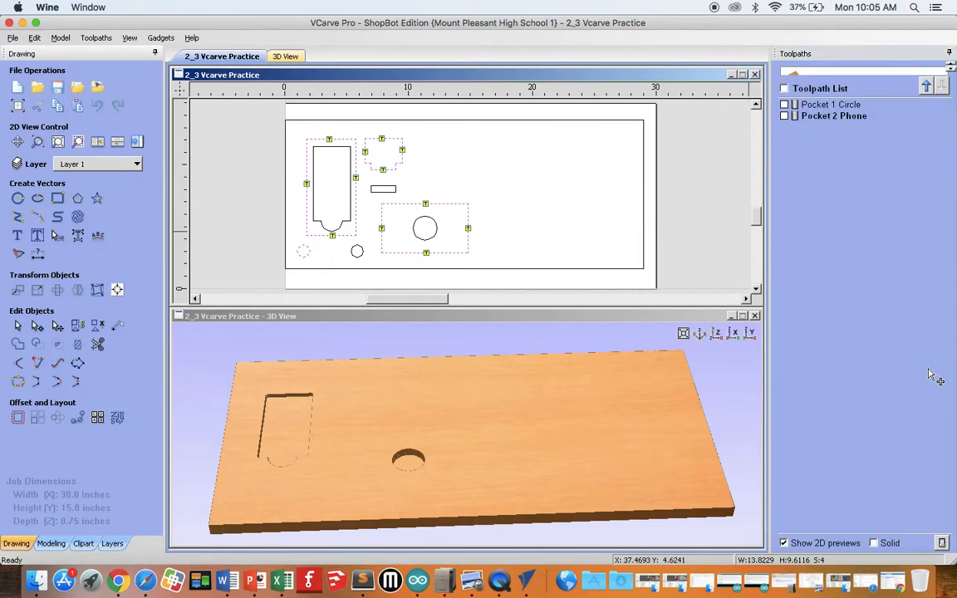
Name the toolpath "Profile 1 Outside of rectangles" and calculate it.
scroll(900, 328, down, 3)
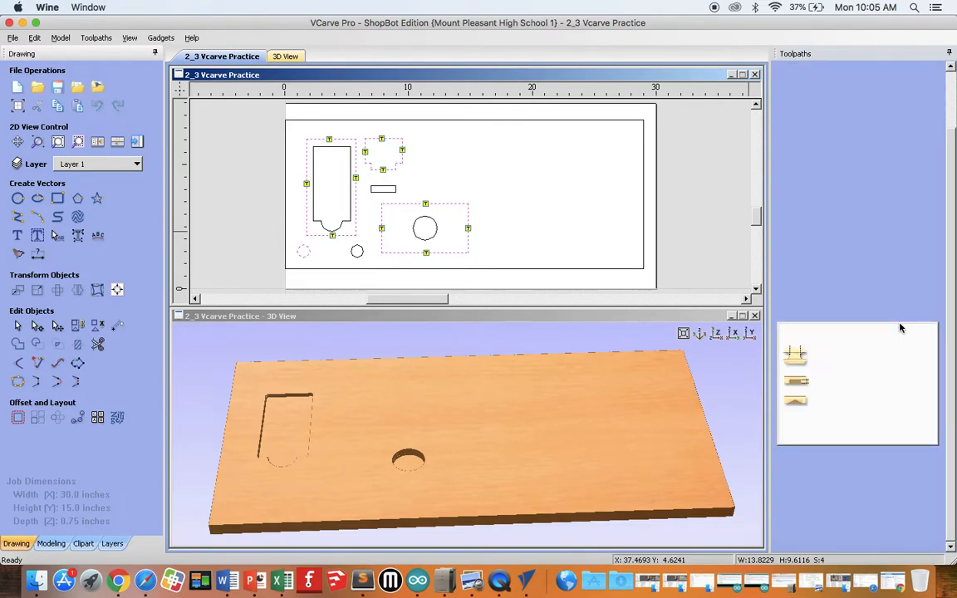
click(842, 521)
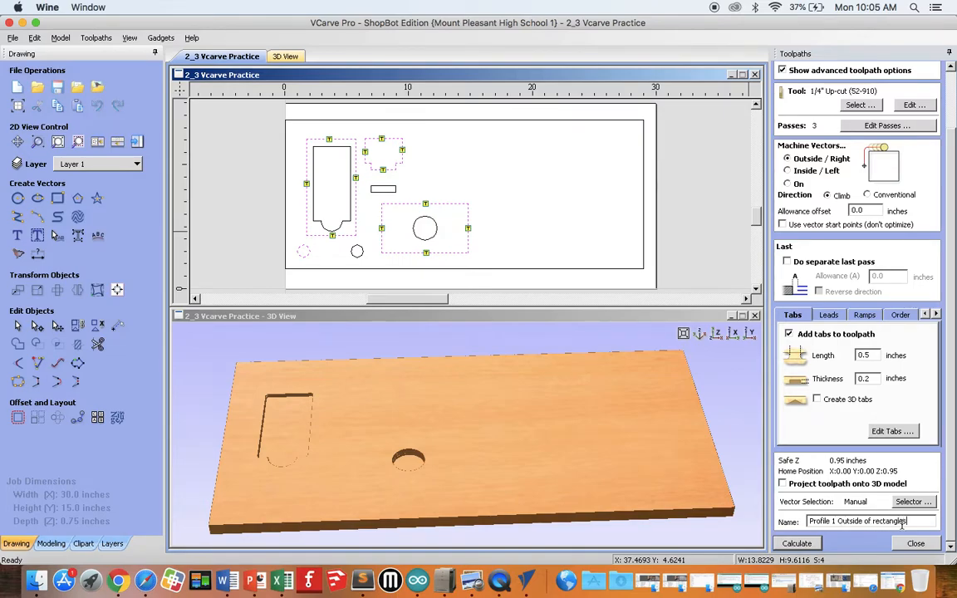
drag(837, 522, 807, 522)
click(848, 522)
click(802, 544)
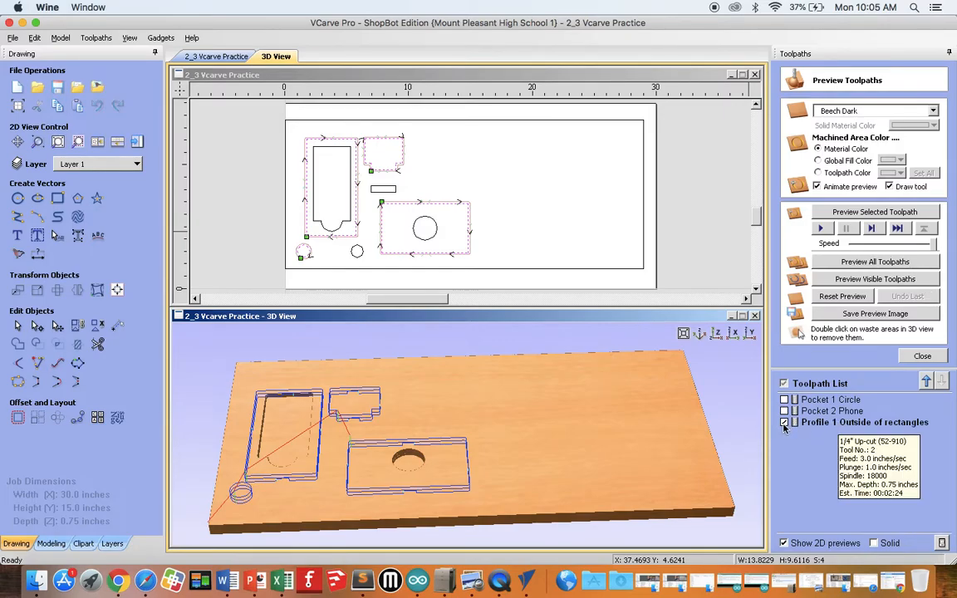
Preview the new profile toolpath in 3D from above, and rerun the preview from blank material with all toolpaths.
click(871, 213)
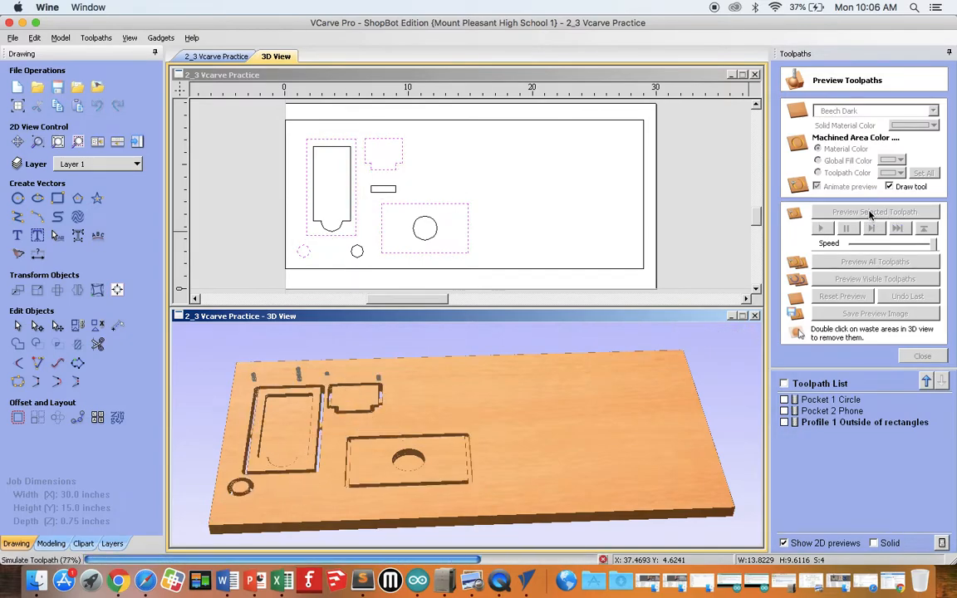
click(480, 397)
drag(480, 397, 455, 415)
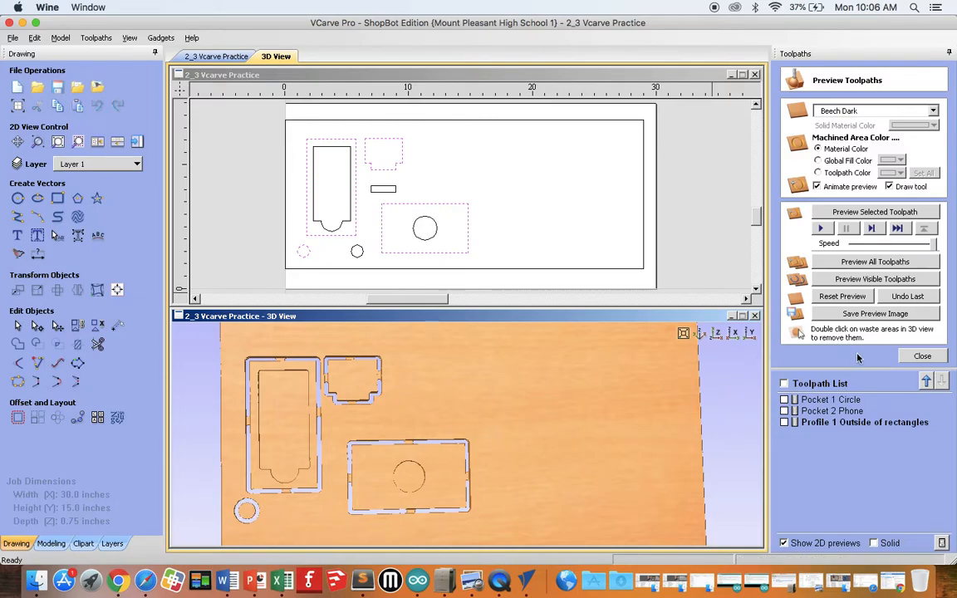
click(842, 296)
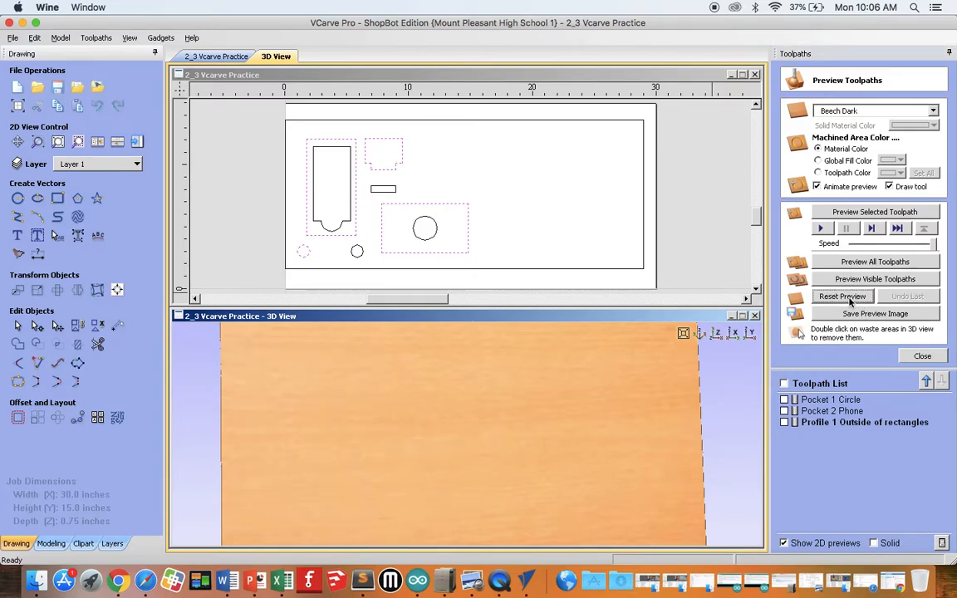
click(874, 262)
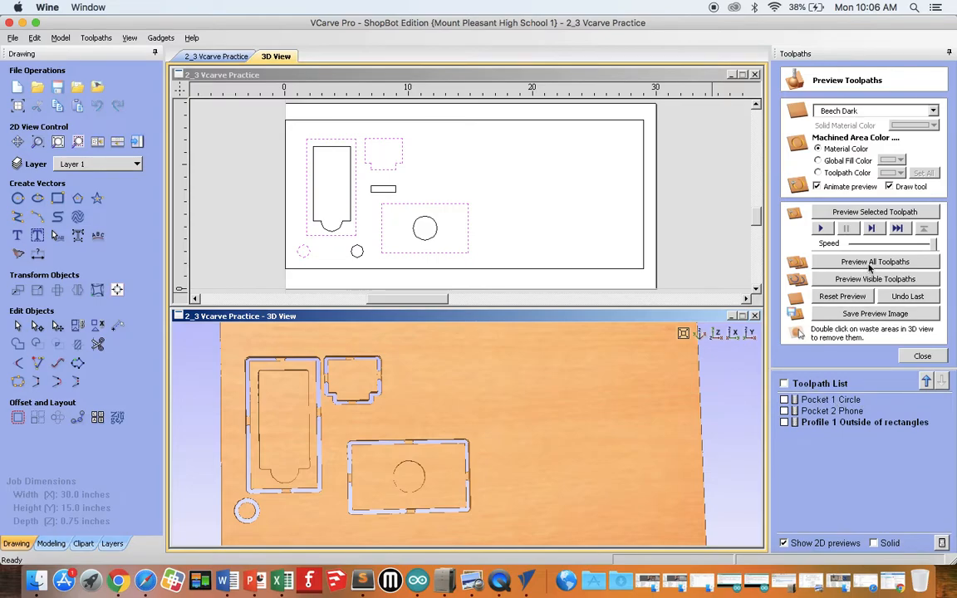
Move Pocket 1 Circle to the end of the toolpath order and rerun the preview of all toolpaths.
click(843, 401)
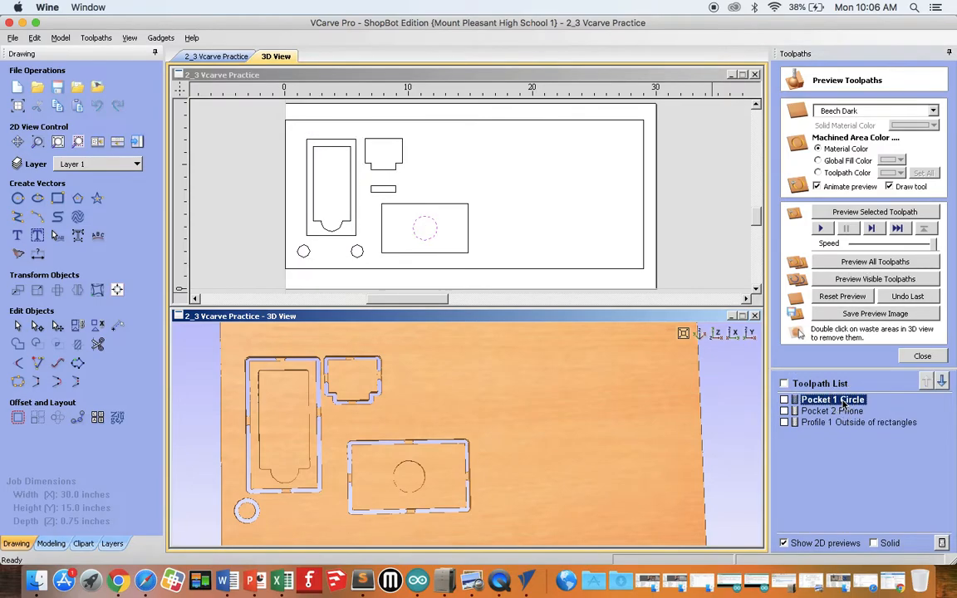
click(943, 381)
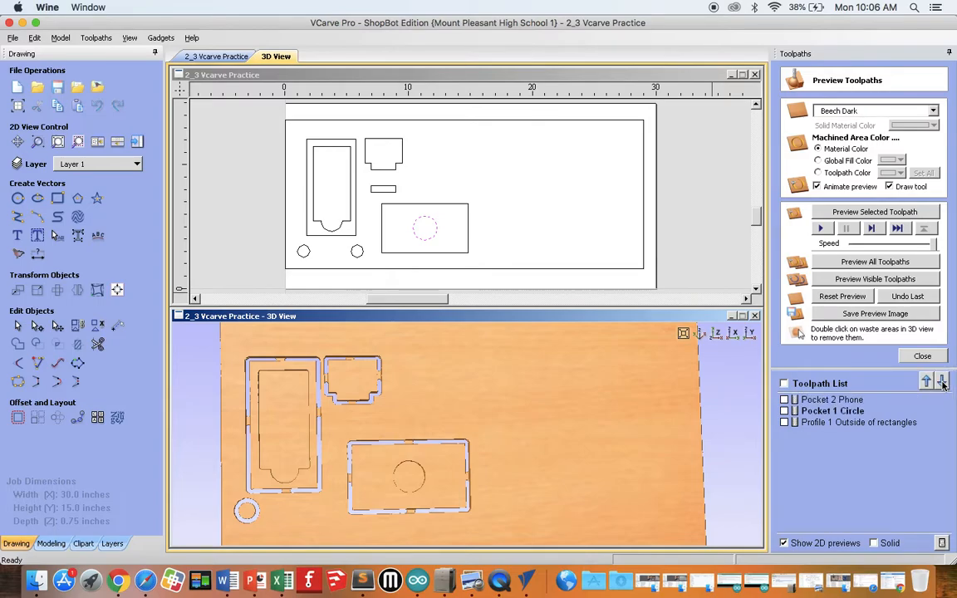
click(943, 381)
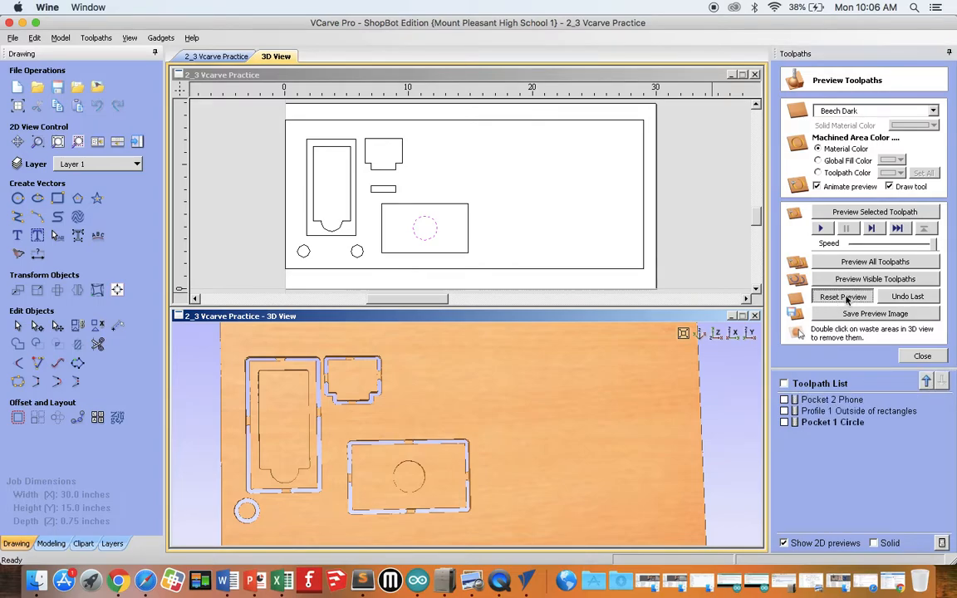
click(847, 299)
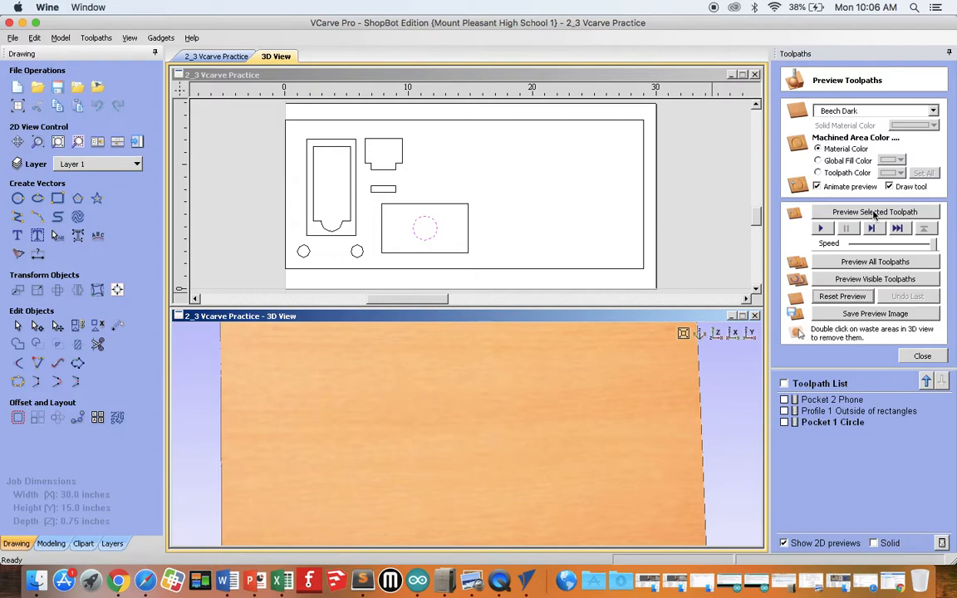
click(875, 262)
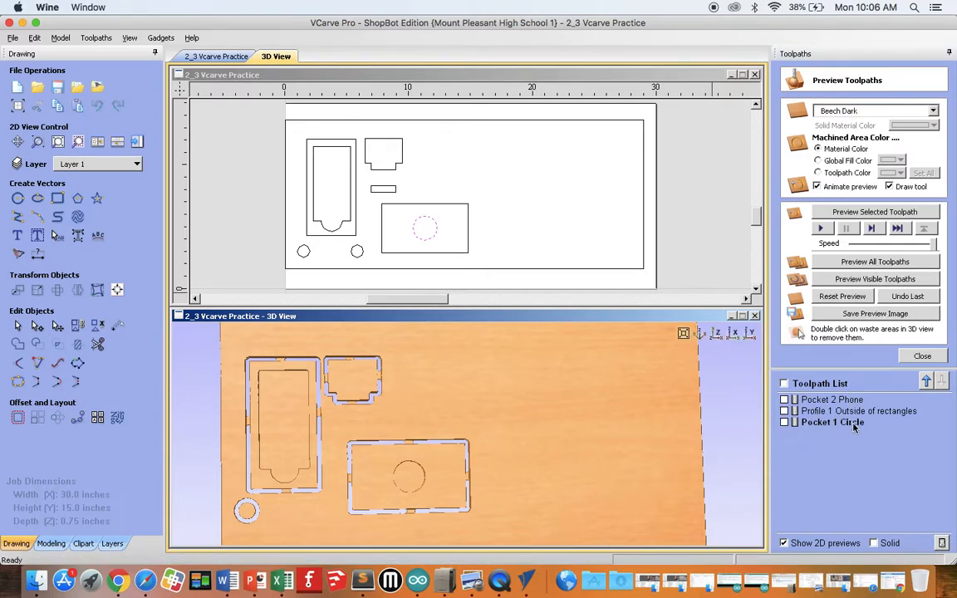
Move Pocket 1 Circle back to the start of the toolpath order.
mouse_move(840, 426)
click(926, 382)
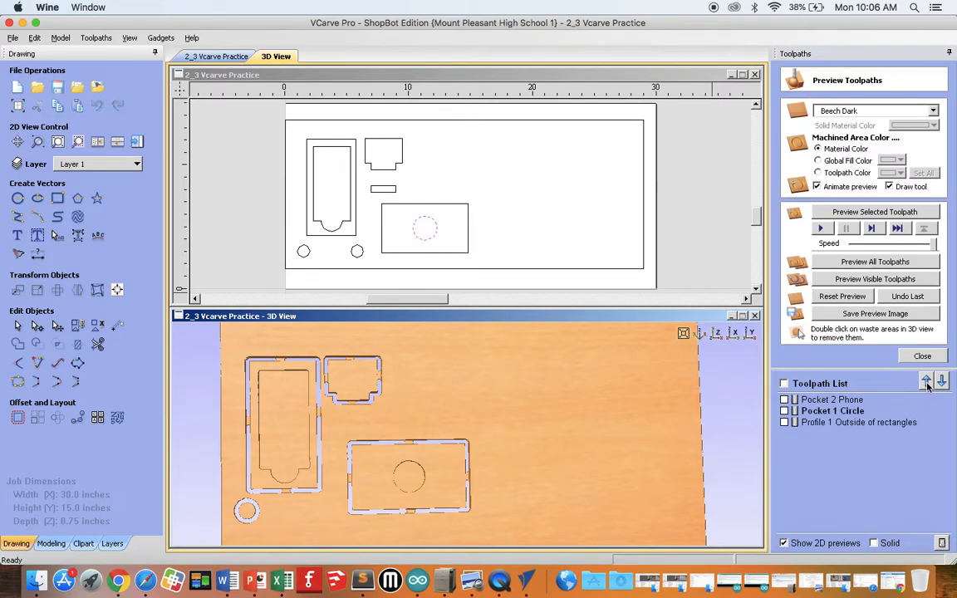
click(926, 381)
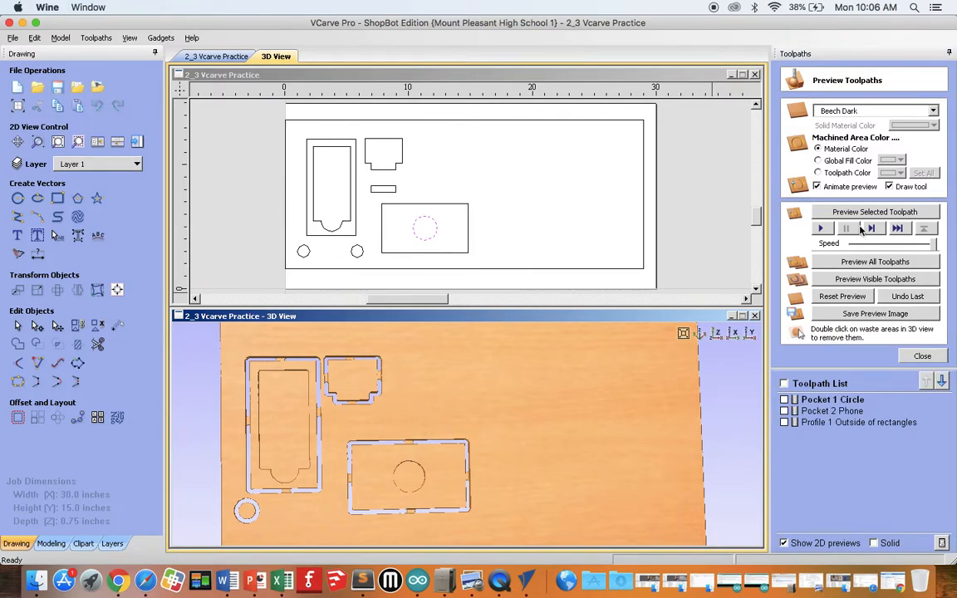
Reset the preview, simulate all toolpaths in the restored order, and clear the material preview again.
click(843, 296)
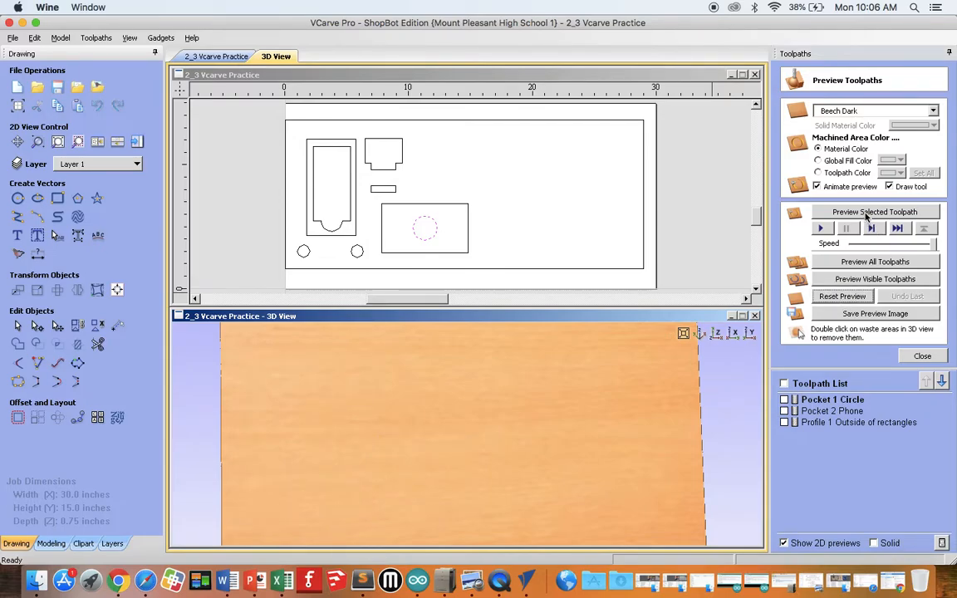
click(870, 262)
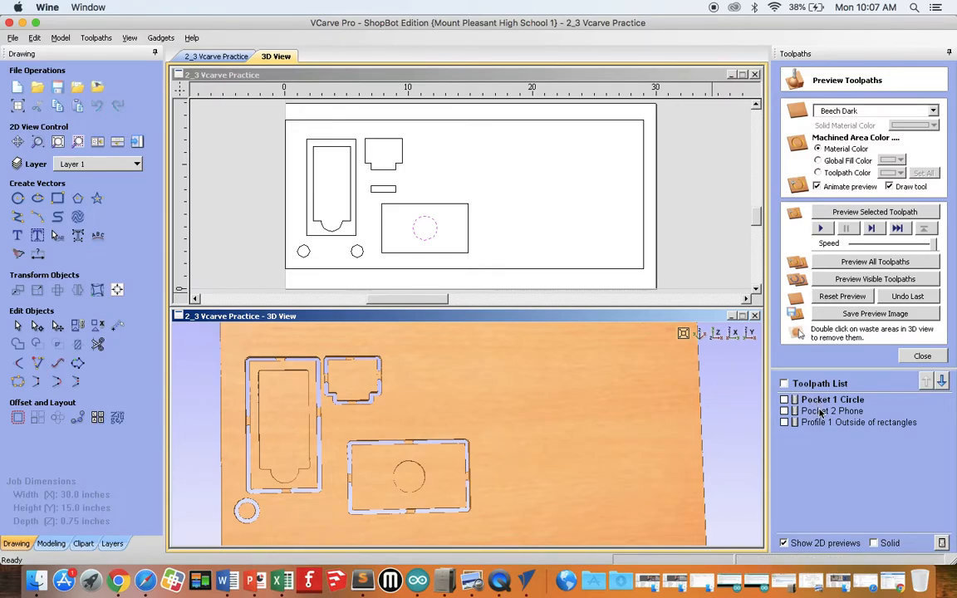
mouse_move(847, 427)
click(839, 298)
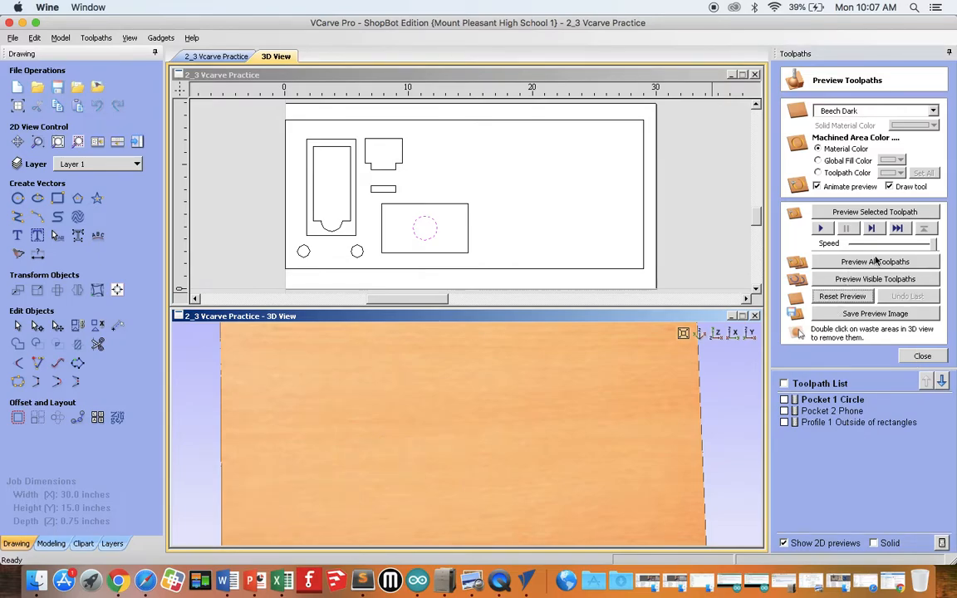
Simulate all toolpaths on the blank material, close the preview settings and return to the 2D drawing.
click(877, 263)
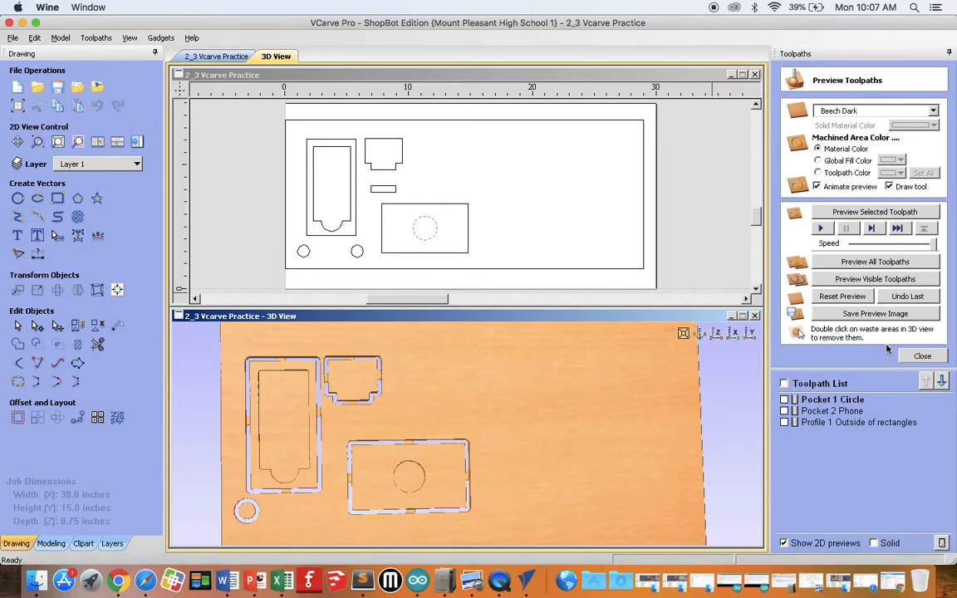
click(922, 357)
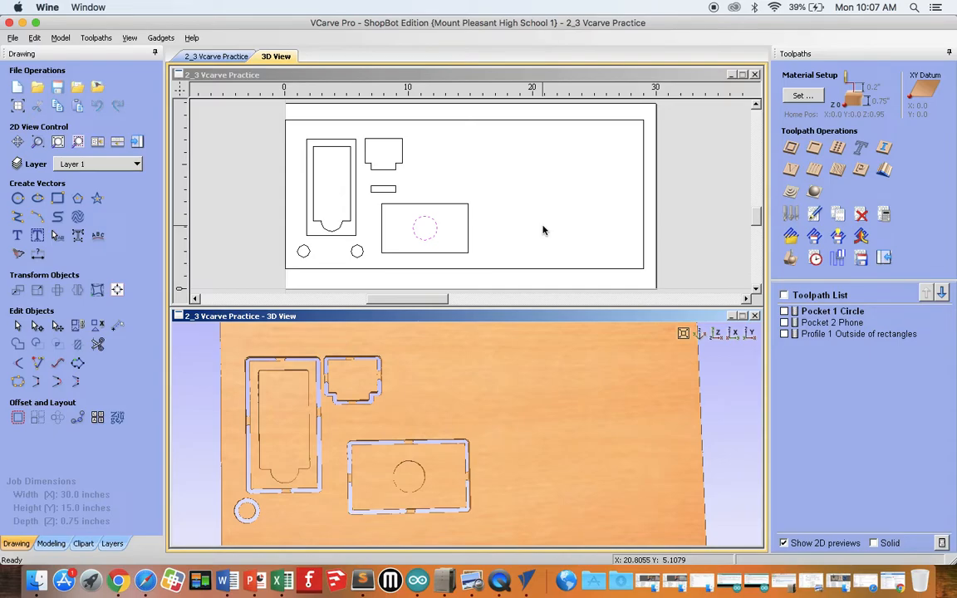
click(544, 230)
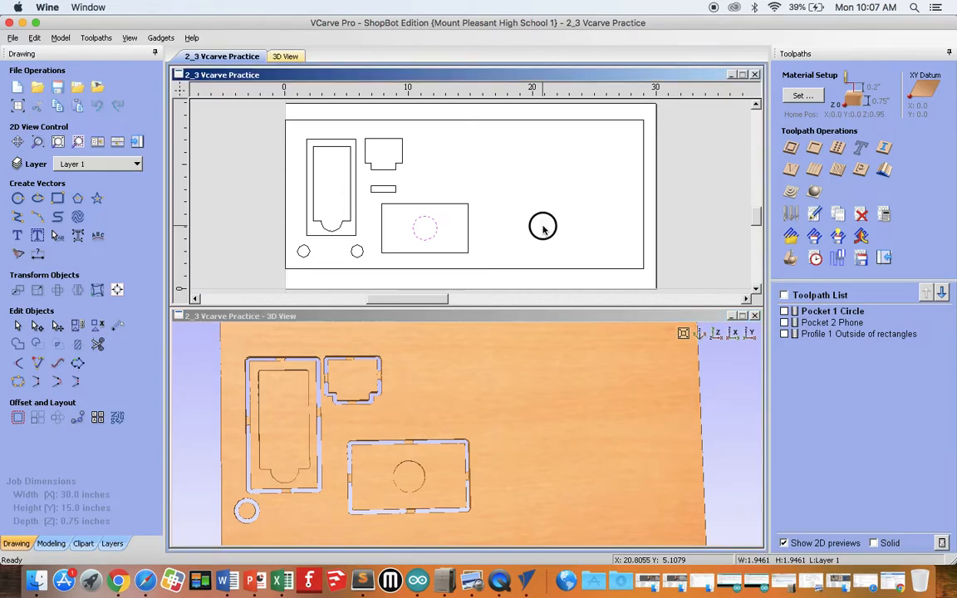
Set up a 2D profile toolpath for the small circle right of the other one and the small rectangle, cutting Inside / Left at 0.75 inches deep.
click(360, 255)
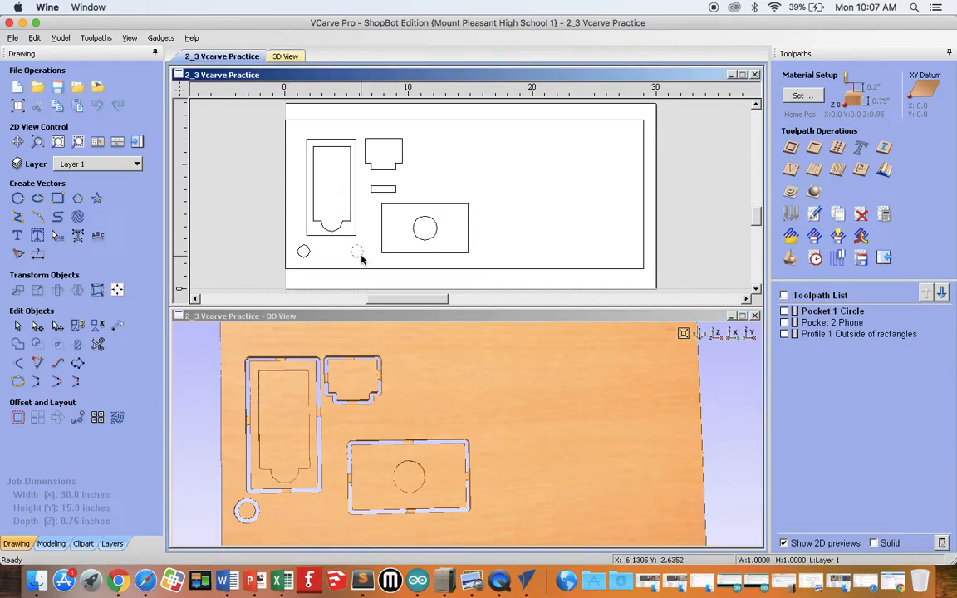
shift+click(384, 192)
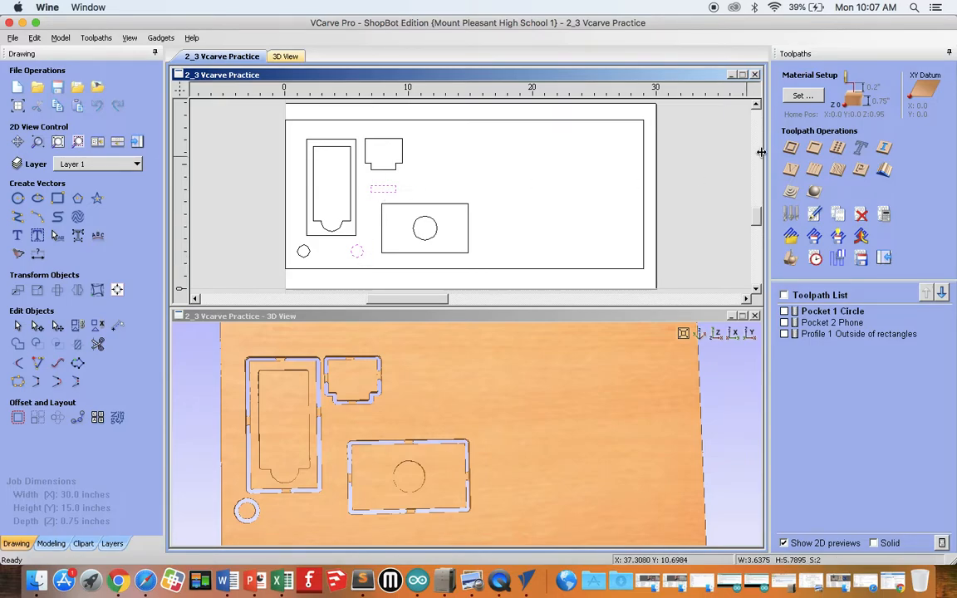
click(789, 149)
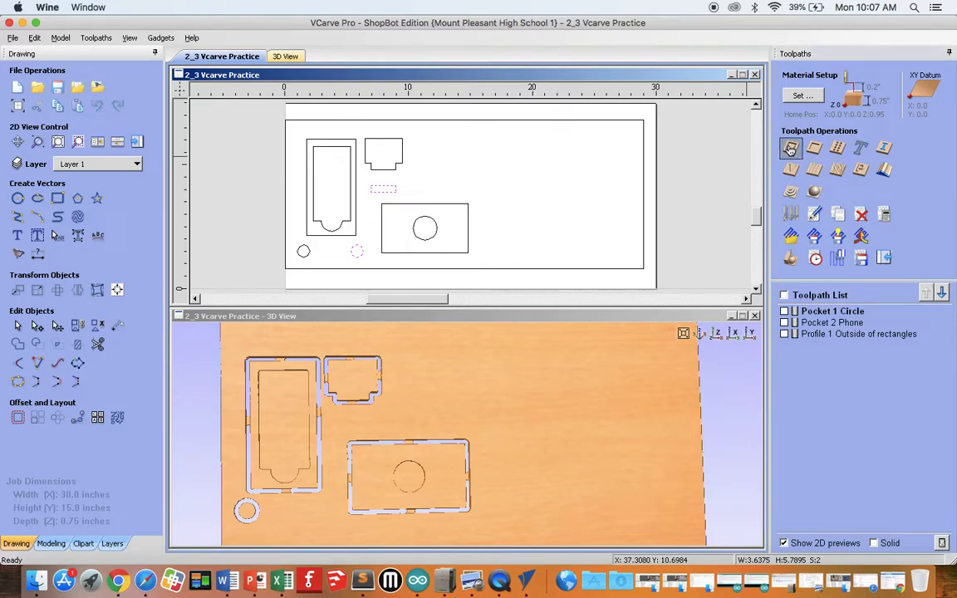
double_click(899, 120)
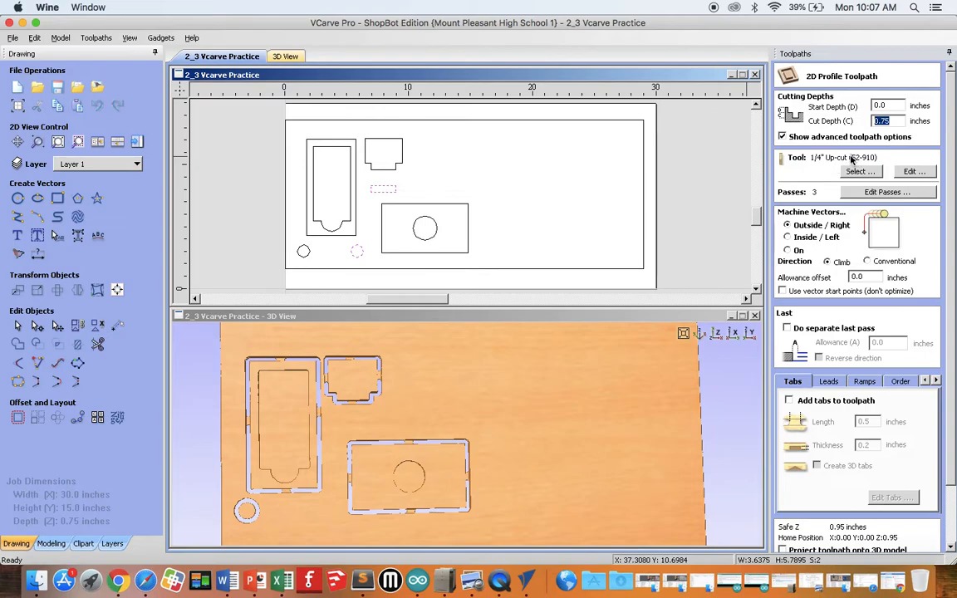
click(787, 238)
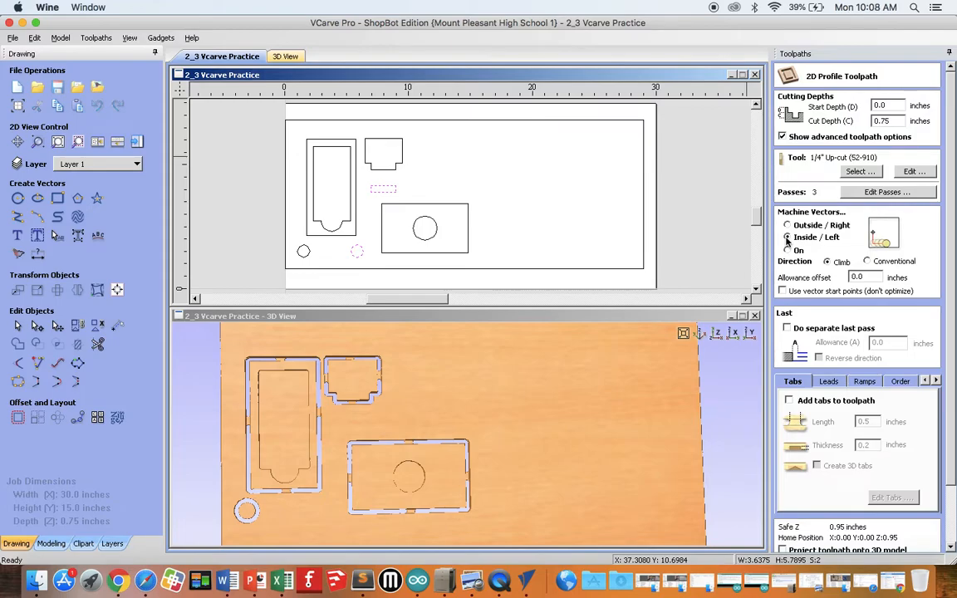
drag(955, 251, 950, 305)
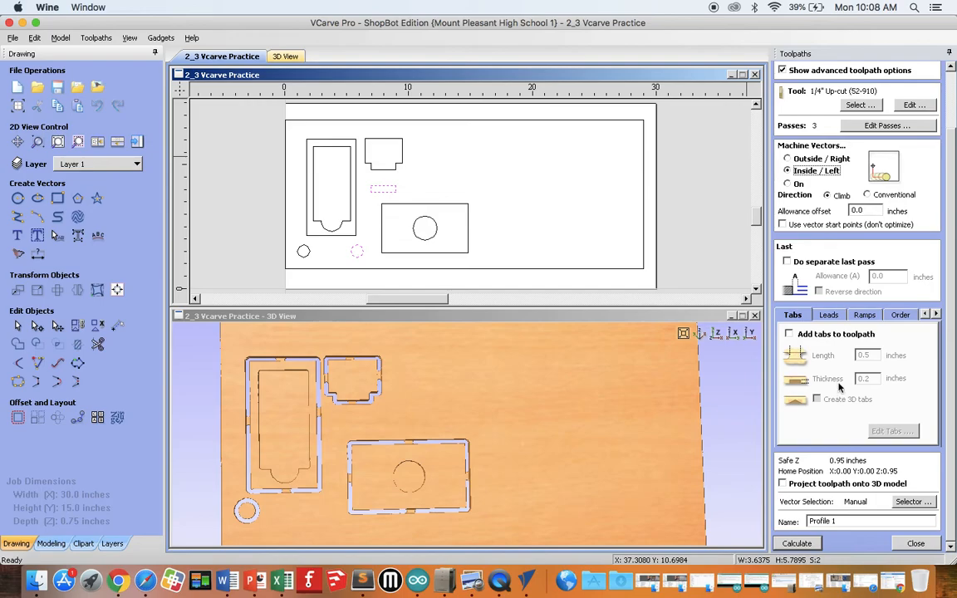
Add tabs to the inside profile toolpath, placing two opposite each other on the small rectangle's long edges and leaving none on the circle.
click(788, 334)
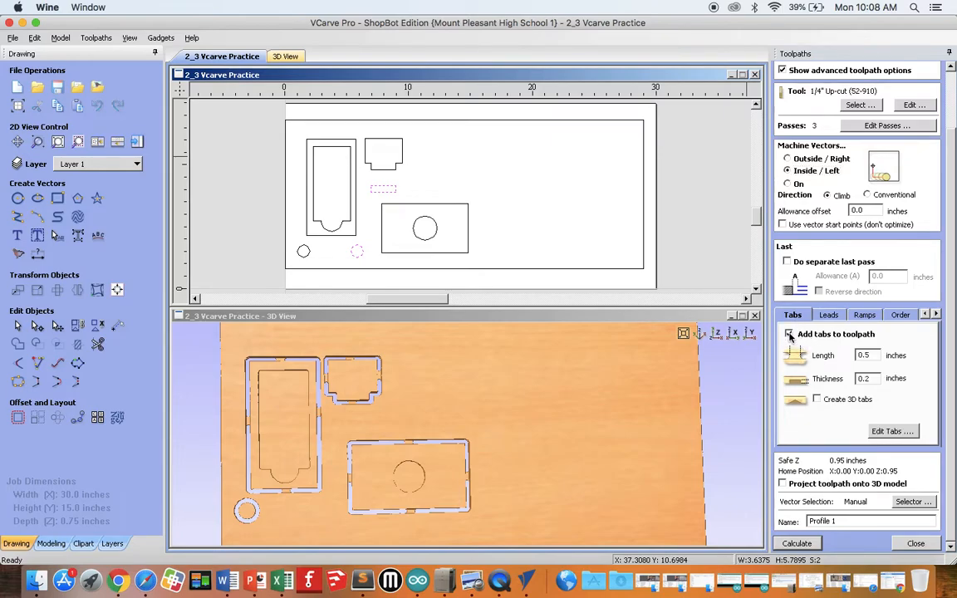
click(892, 432)
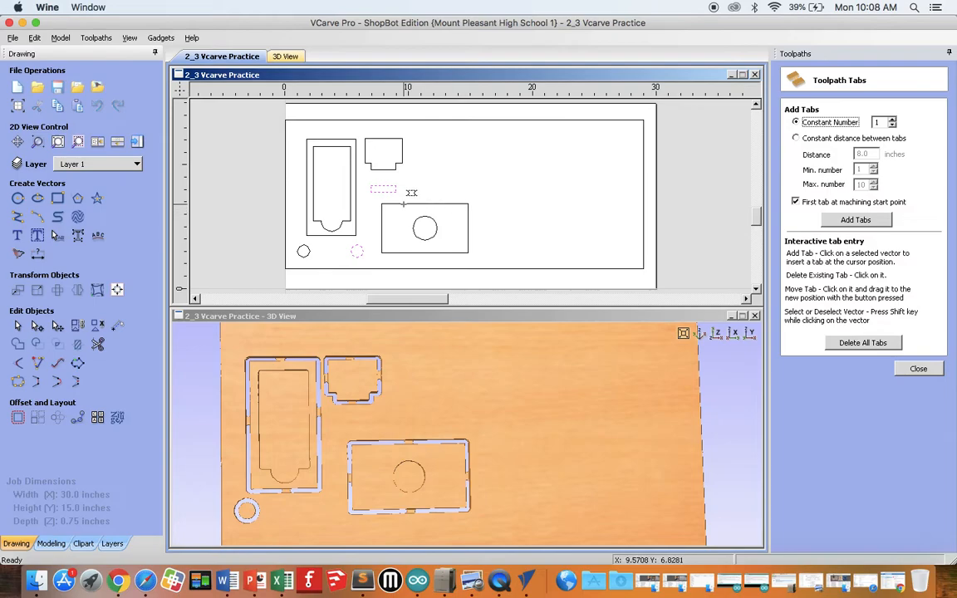
click(382, 190)
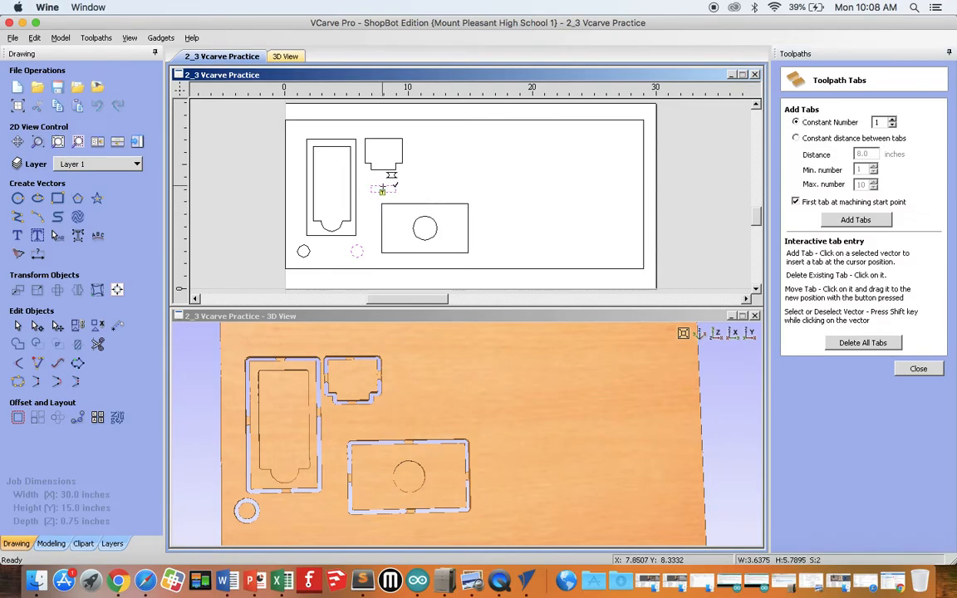
click(357, 244)
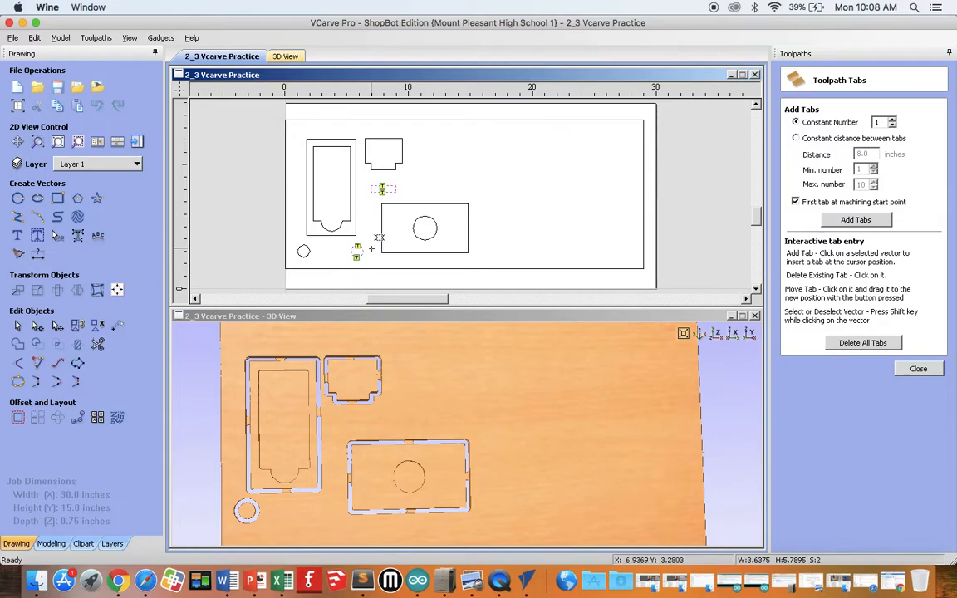
click(357, 245)
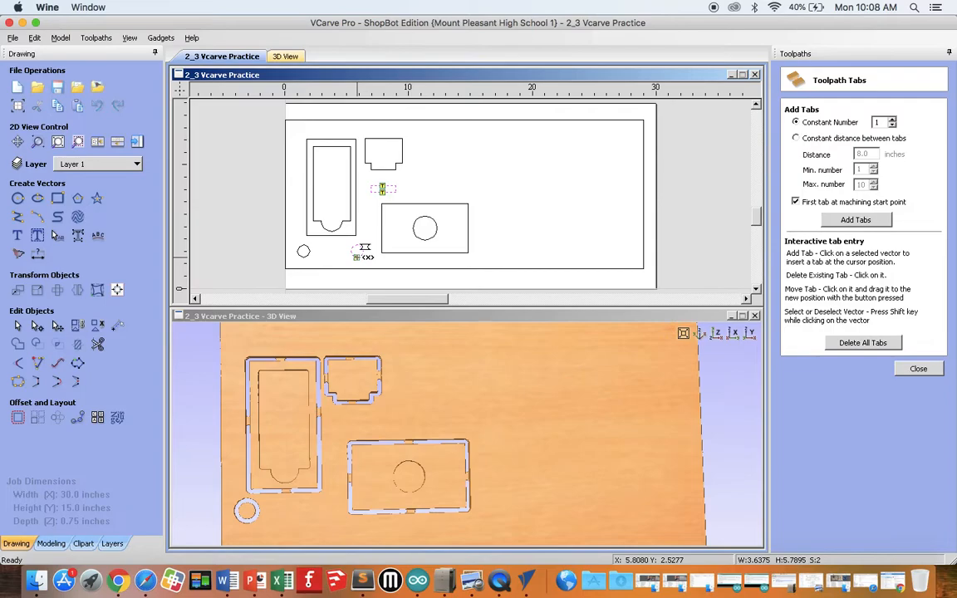
click(919, 369)
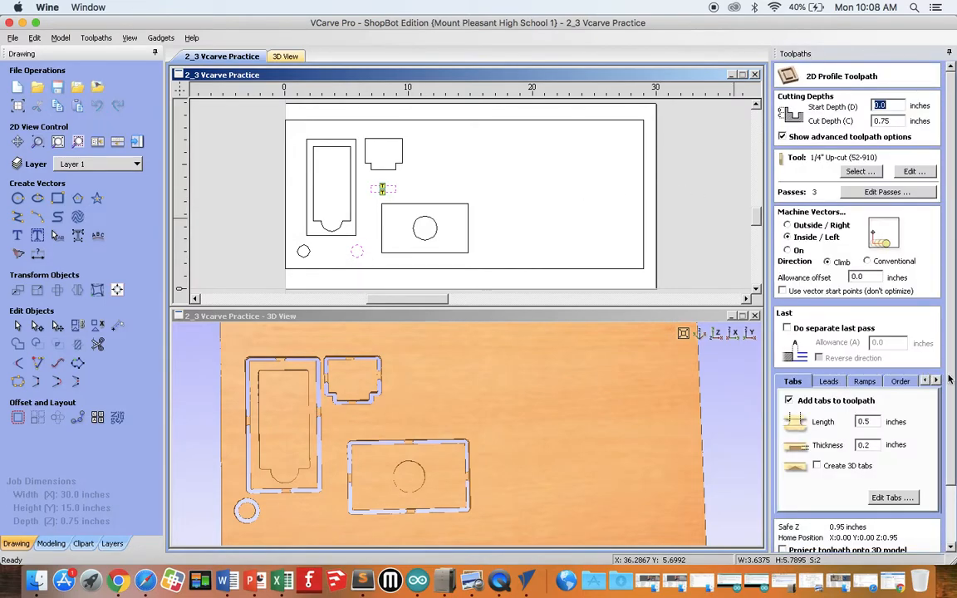
Name the toolpath Profile 1 Inside Circle/rectangle and calculate it.
scroll(947, 381, down, 2)
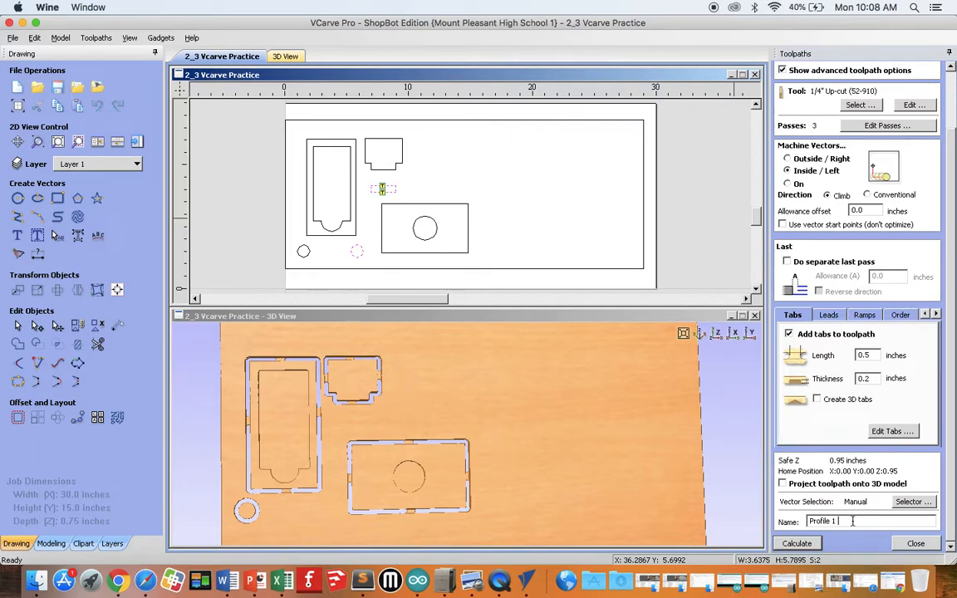
text(Circle/rectangle)
click(797, 544)
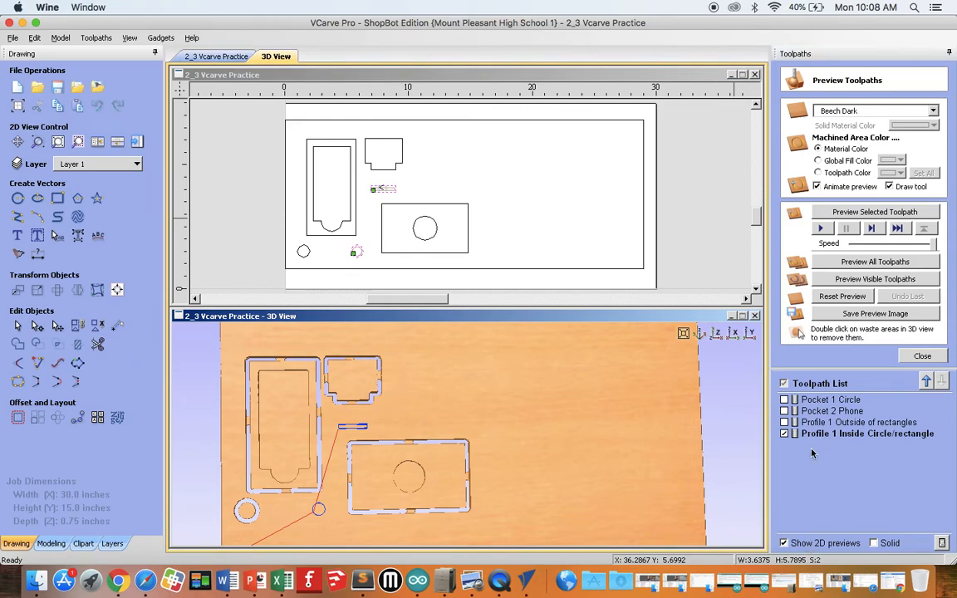
Preview the inside profile toolpath alone on blank material, and reset the preview to simulate all toolpaths together.
click(849, 296)
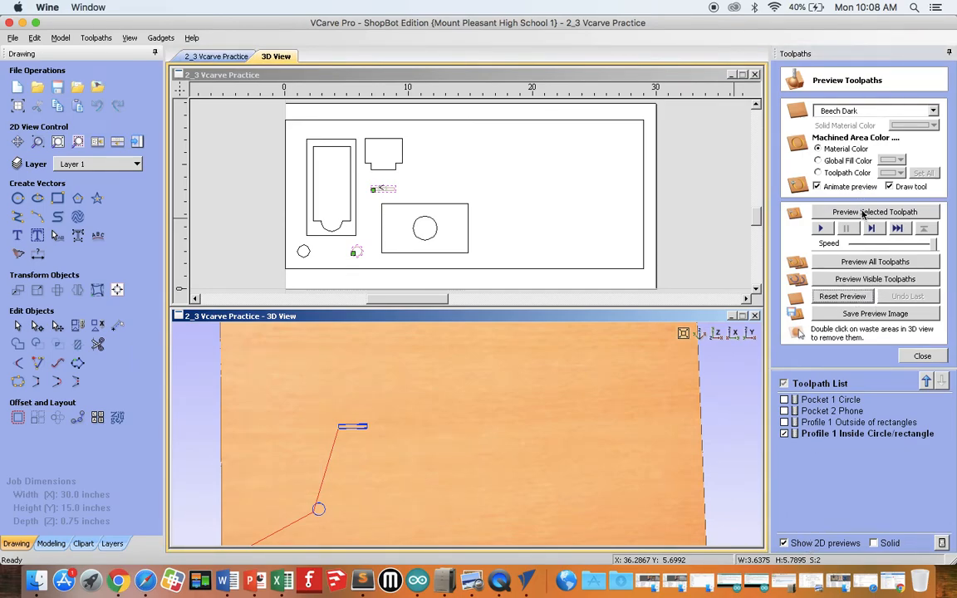
click(863, 212)
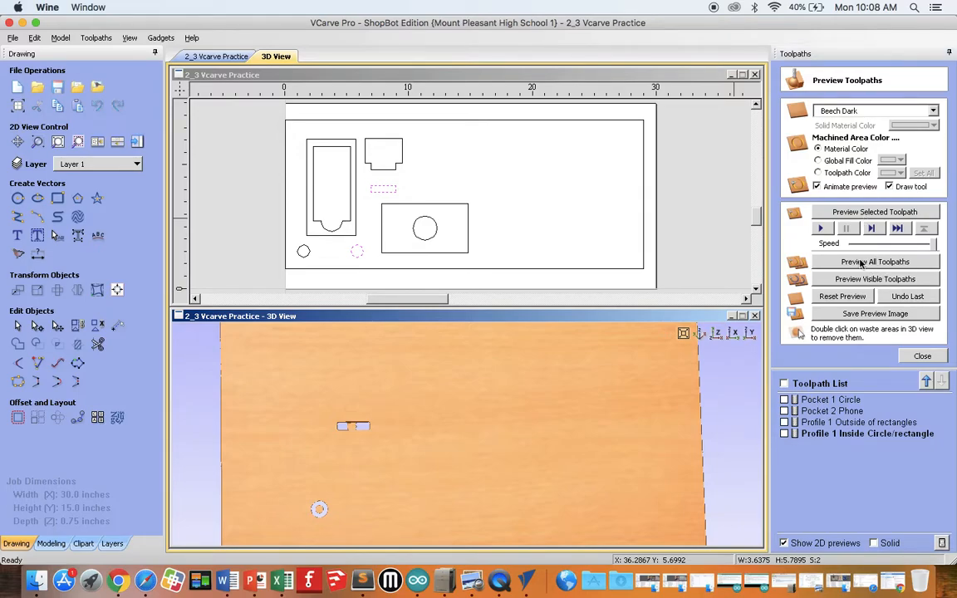
click(847, 296)
click(873, 262)
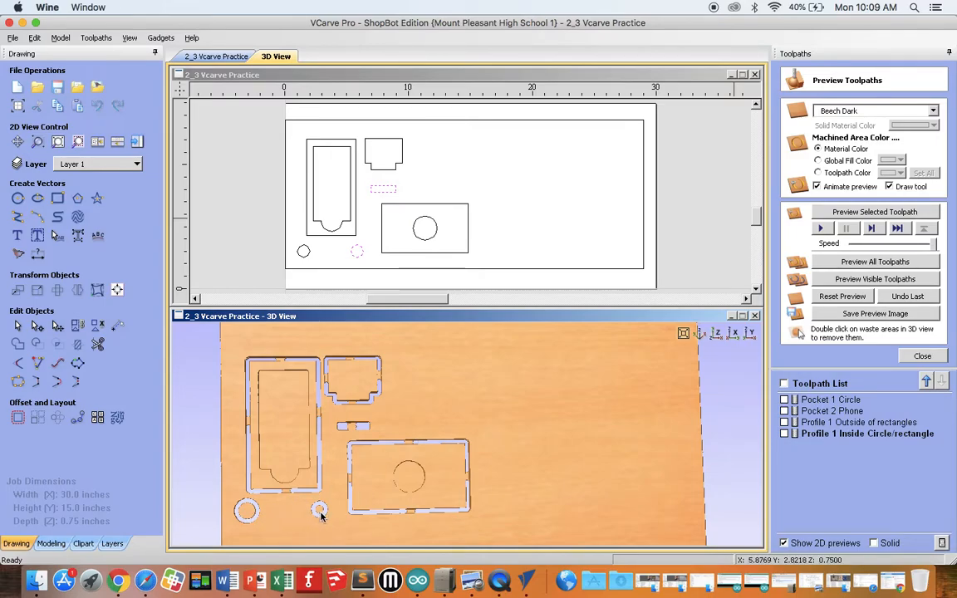
Compare the outside and inside cuts of the two small circles between the drawing and the 3D preview, and close the preview settings.
click(308, 255)
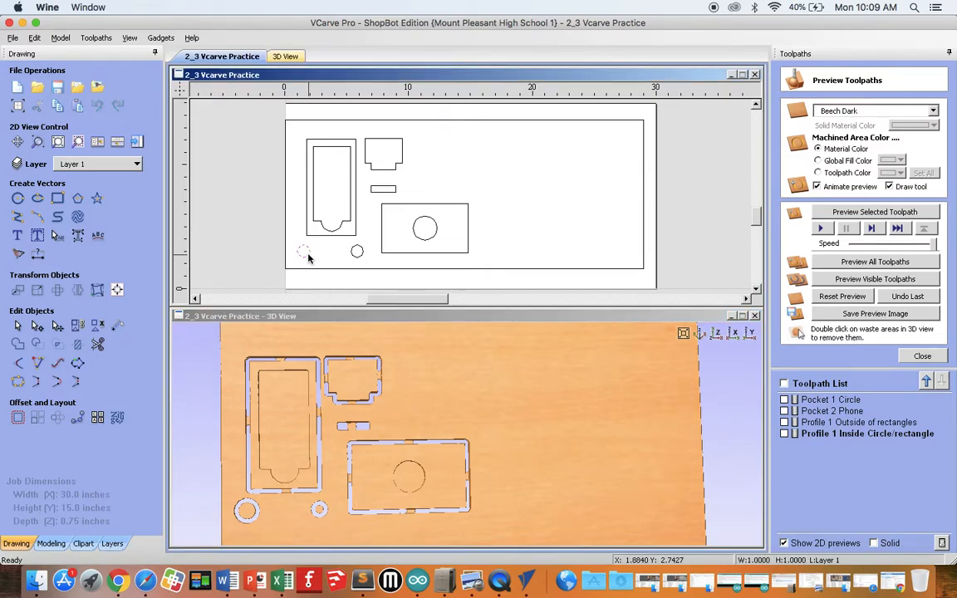
click(353, 254)
click(303, 251)
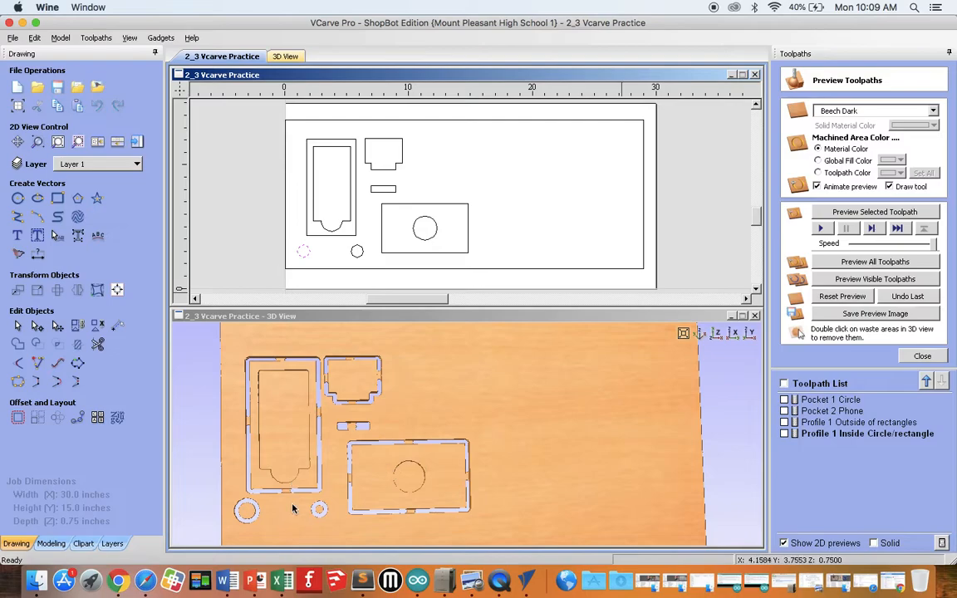
click(313, 518)
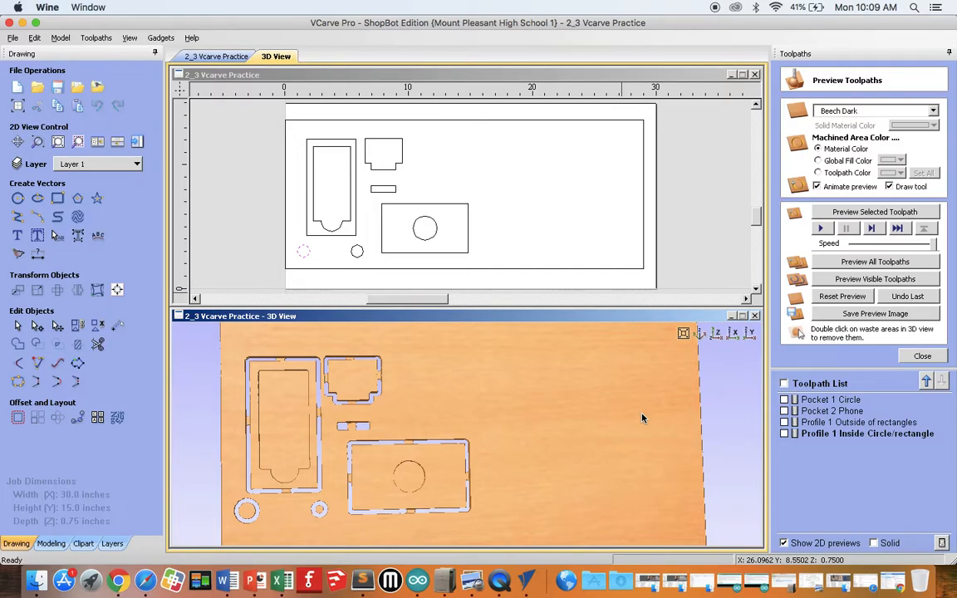
click(922, 356)
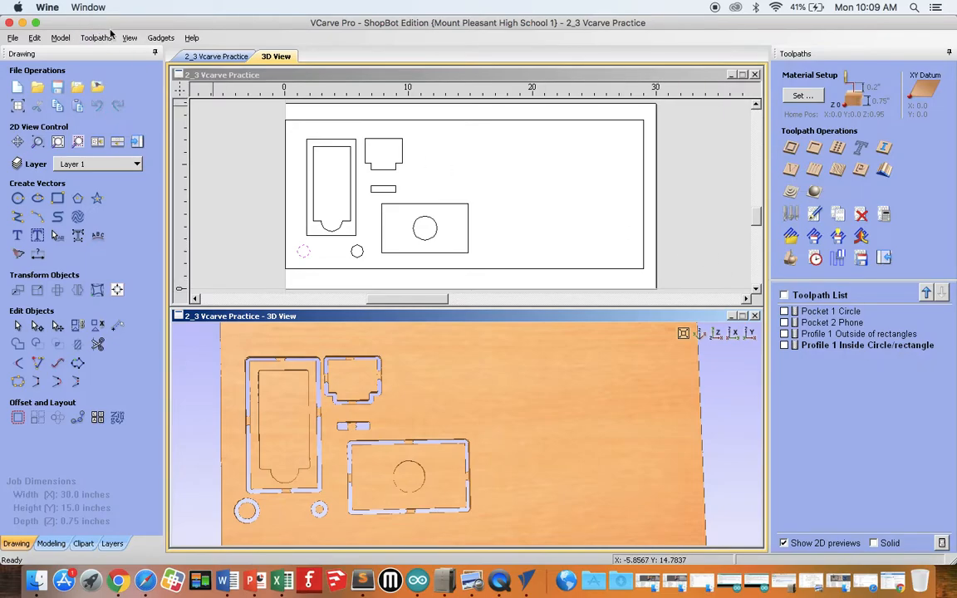
Save a copy of the job to the Desktop as a .crv file named with the surname followed by Practice.
click(13, 38)
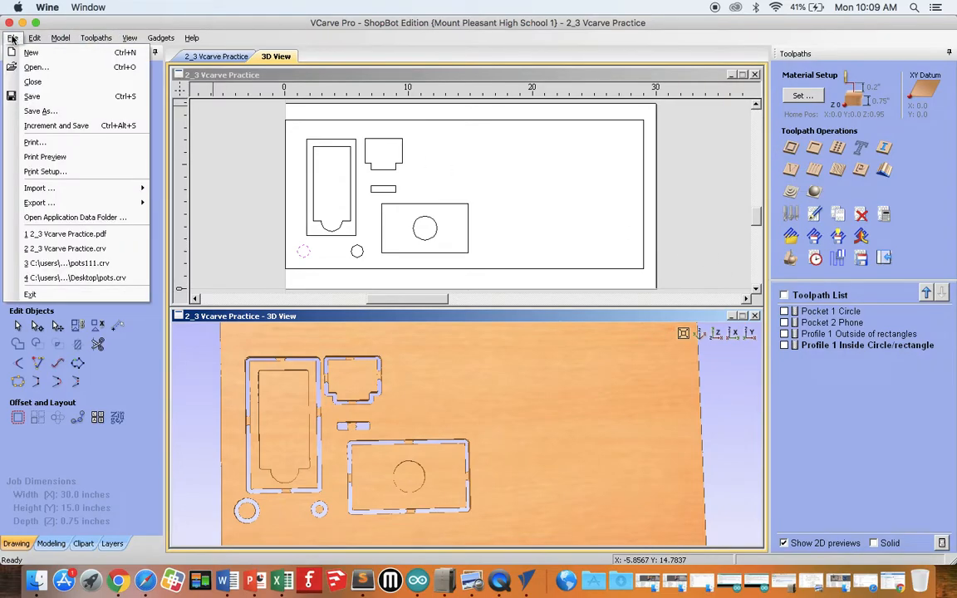
click(64, 112)
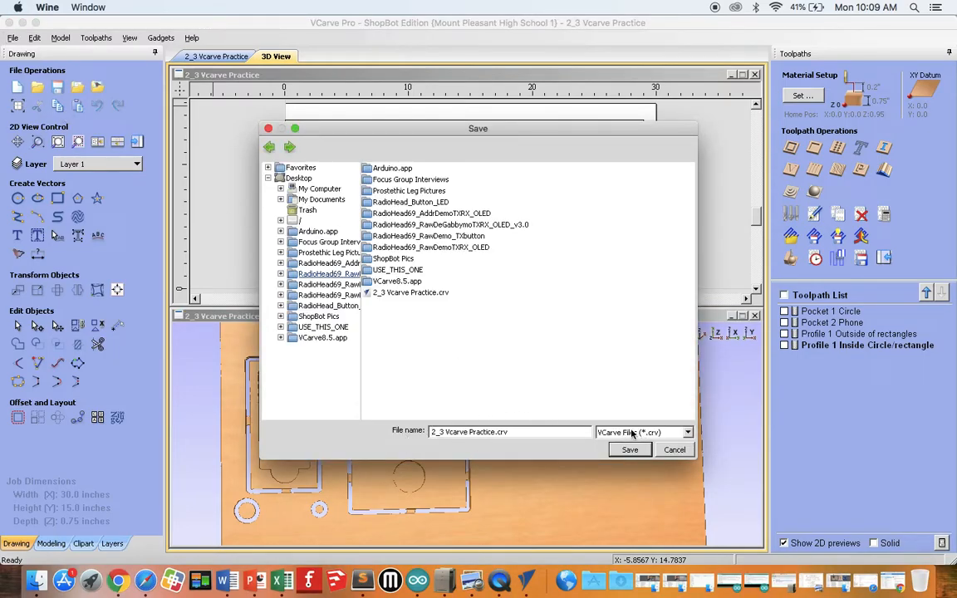
click(299, 178)
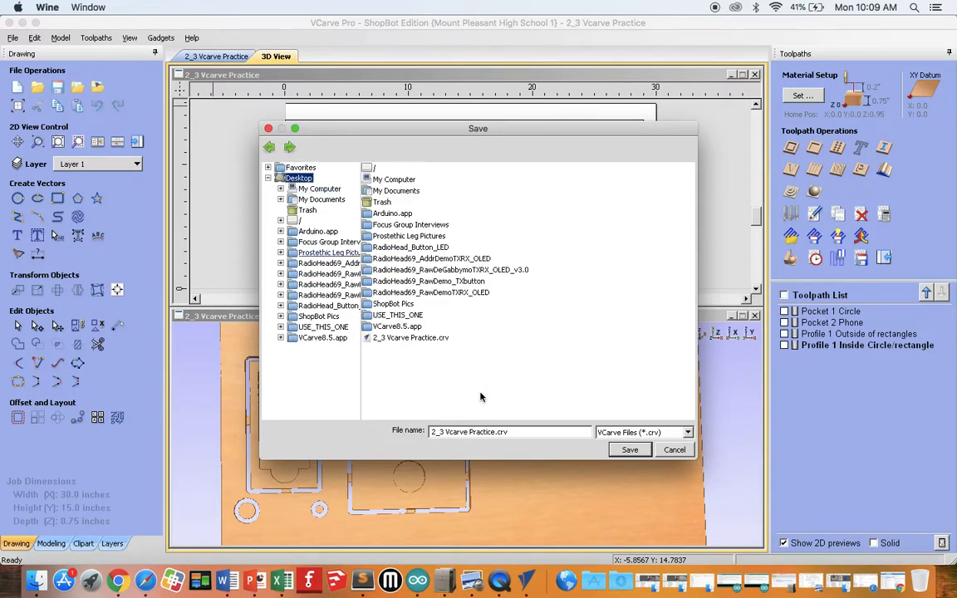
click(497, 431)
drag(496, 431, 430, 434)
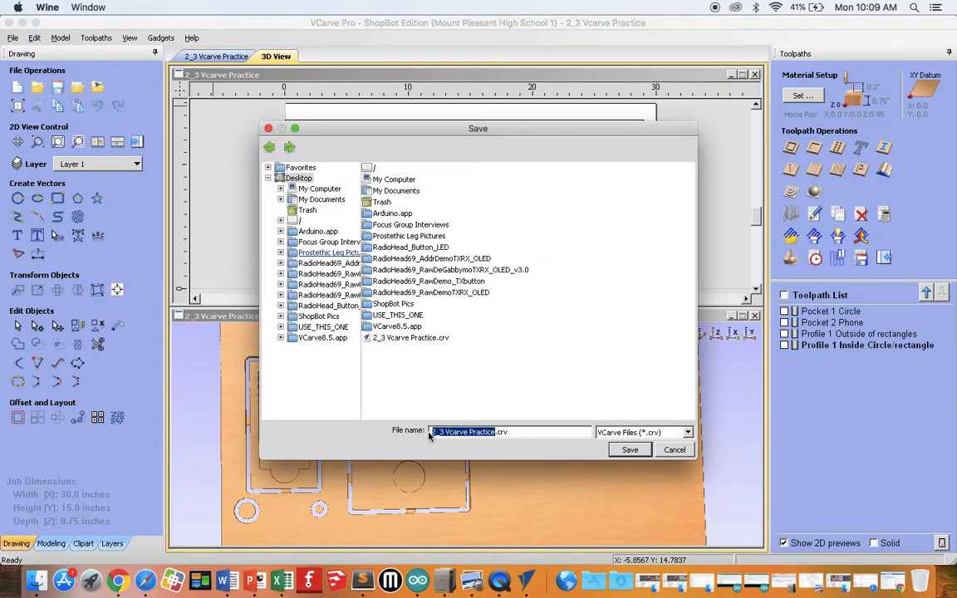
text(Jones )
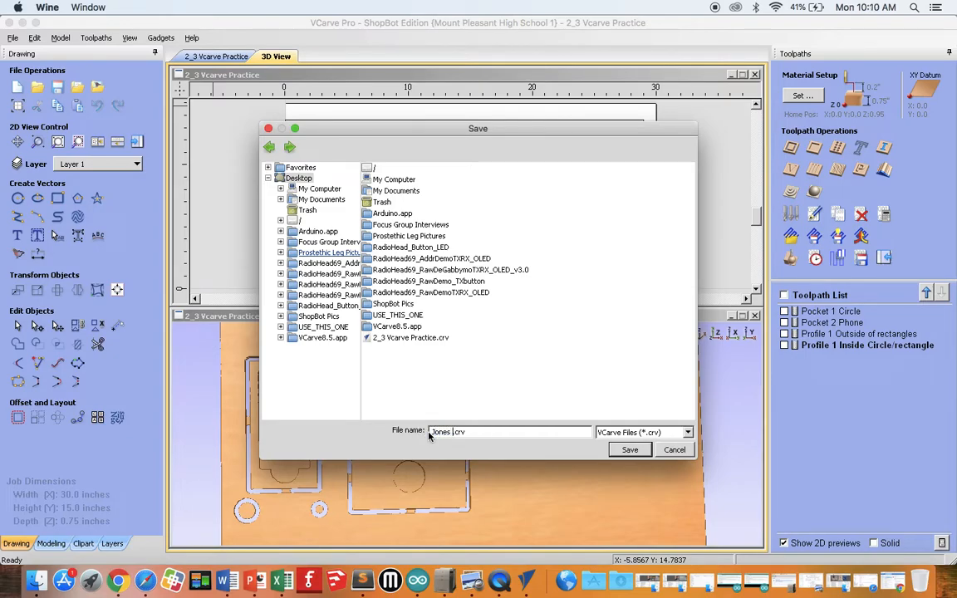
text(Practice)
click(629, 450)
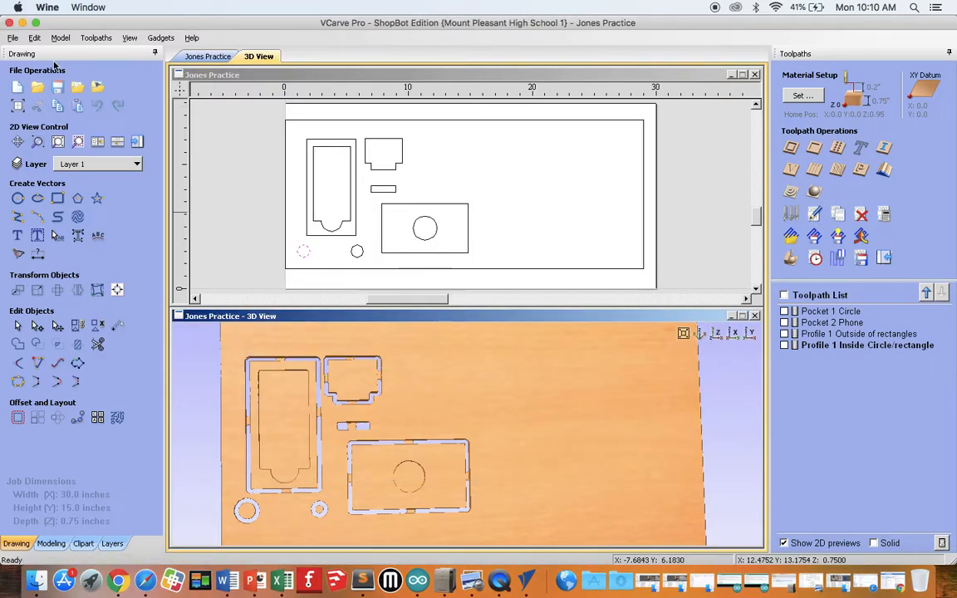
Minimize the program window and move the newly saved practice .crv file to just below the VCarve8.5 icon on the desktop.
click(23, 23)
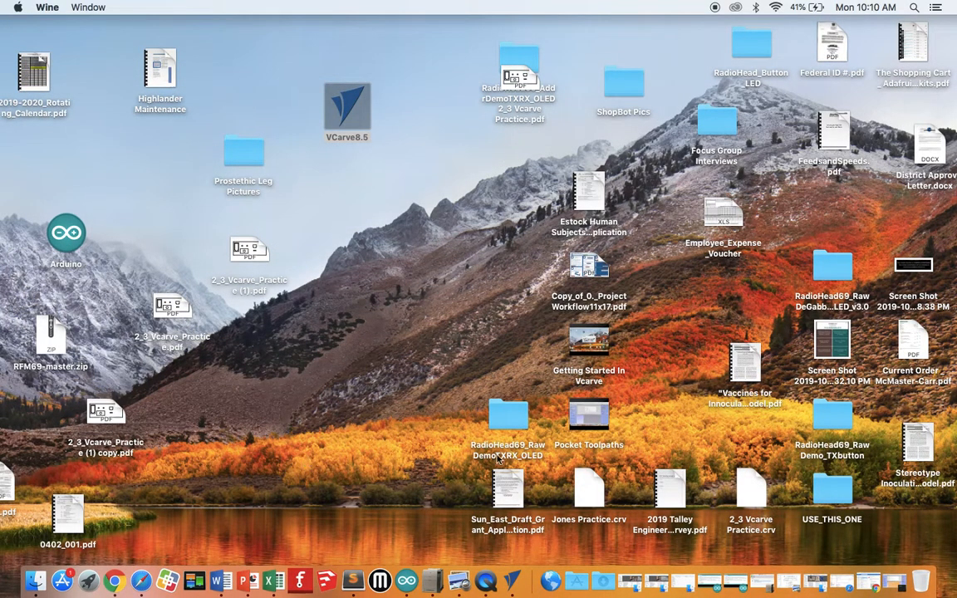
drag(596, 483, 378, 190)
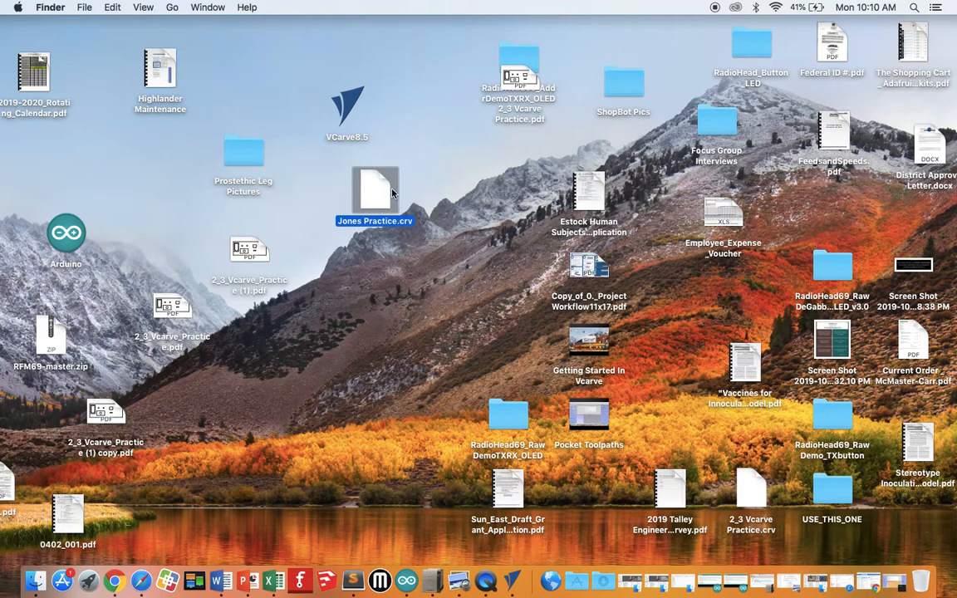